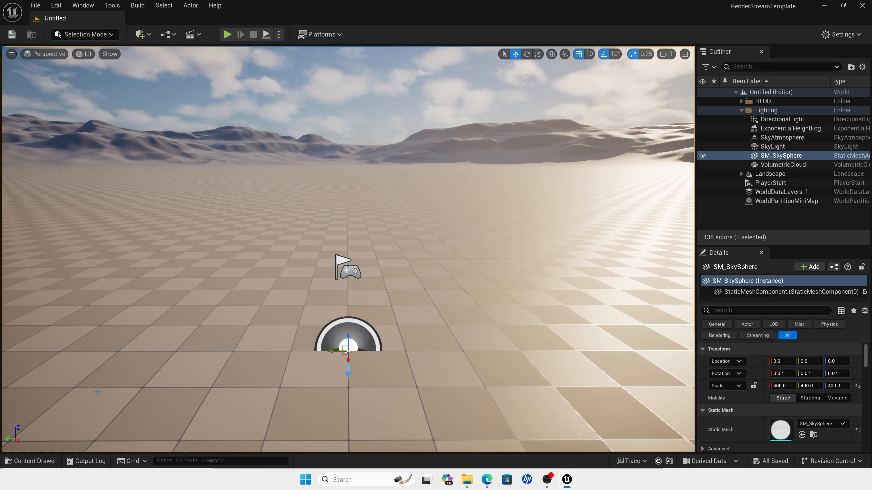
Step: Save the current level as NewMap in the Content folder, check that it is there, and close the editor
left_click(31, 461)
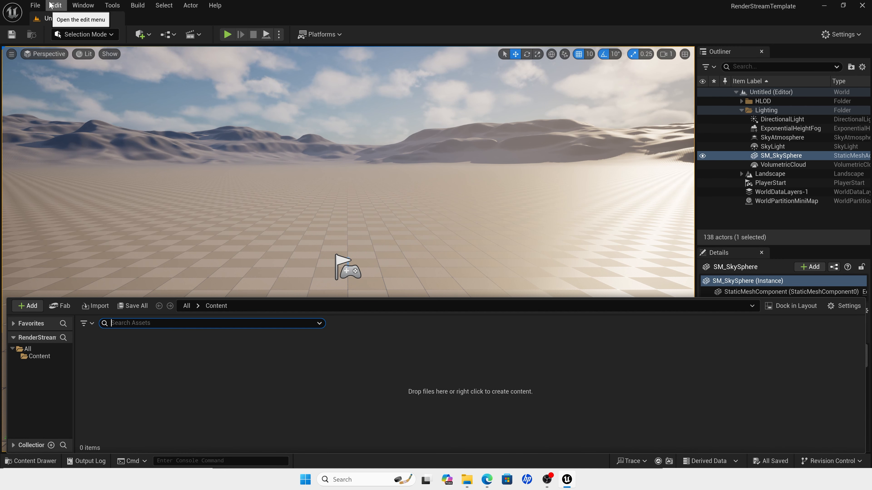
left_click(35, 5)
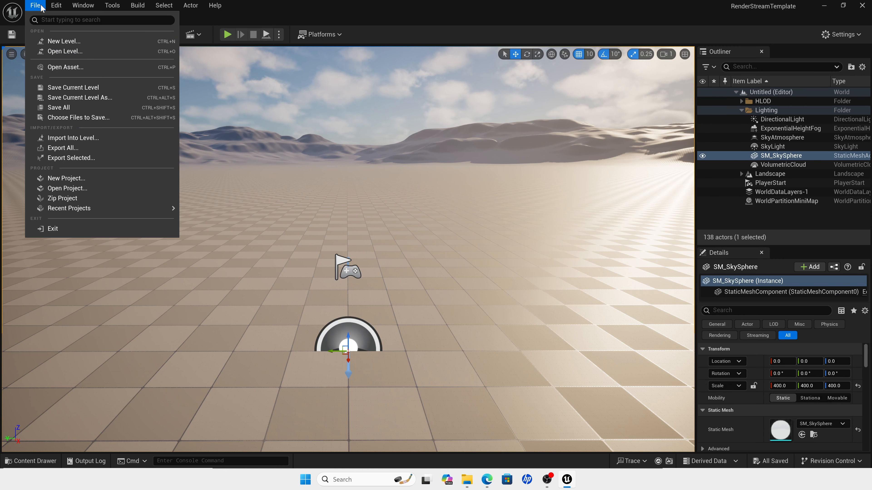
left_click(75, 88)
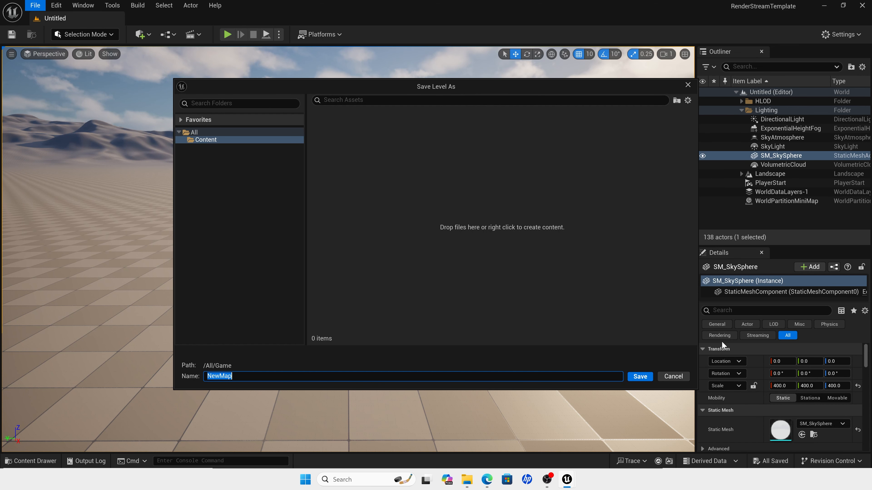
key("Return")
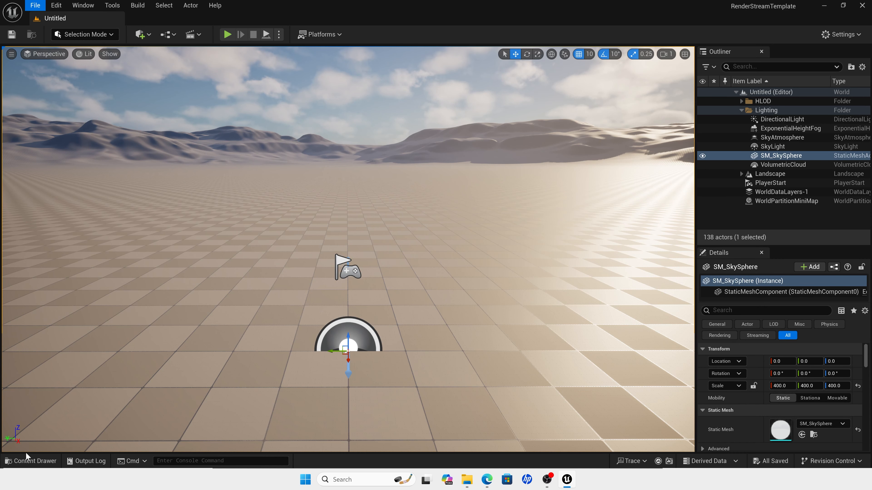
left_click(28, 460)
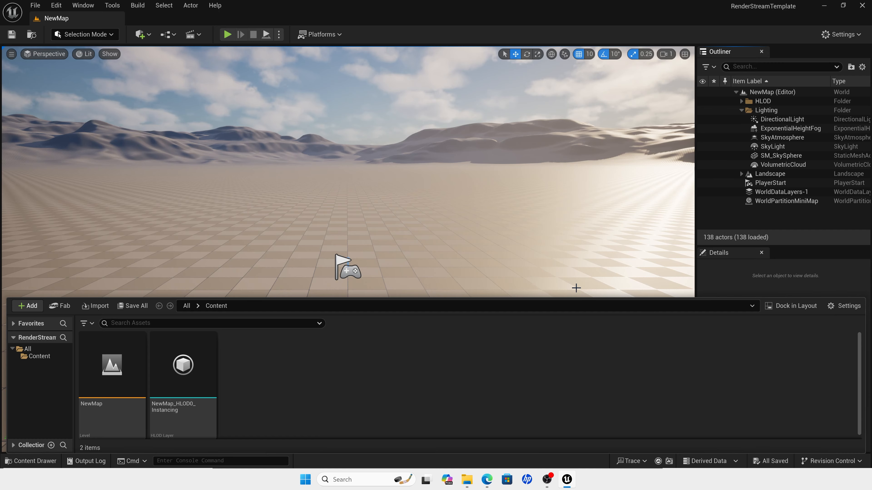
left_click(863, 5)
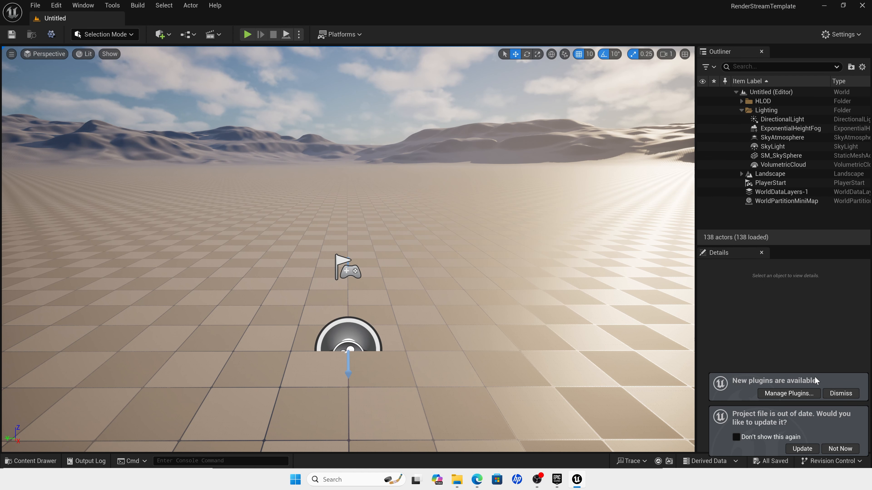
Step: Dismiss the new plugins notification and update the out-of-date project file
left_click(831, 391)
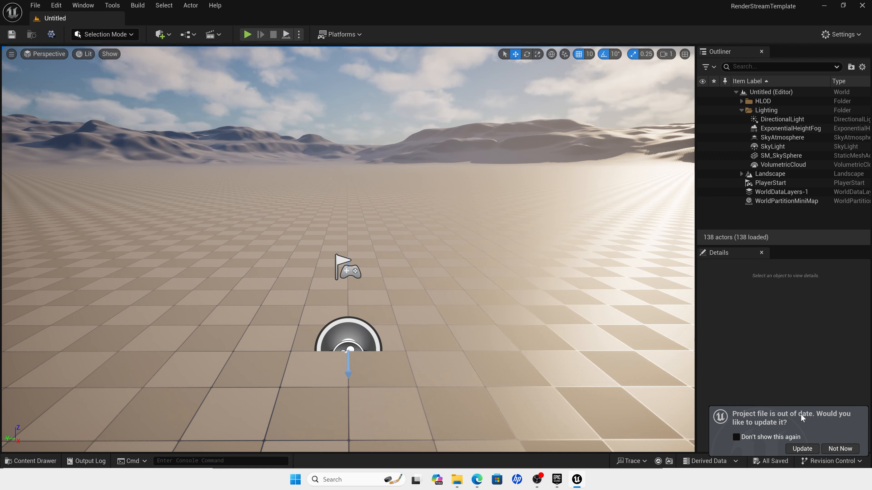
left_click(803, 448)
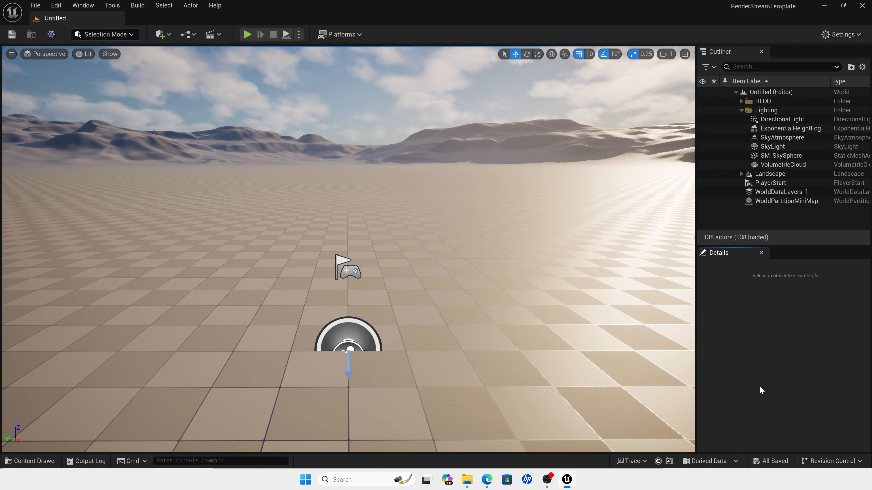
Step: In the project's rendering settings, set the Frame Buffer Pixel Format to 8bit RGBA and enable Alpha Output
left_click(55, 4)
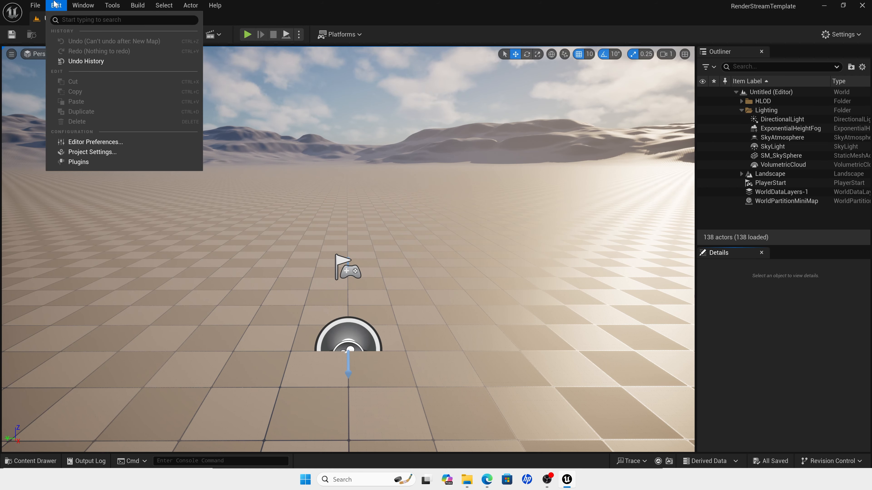
left_click(98, 152)
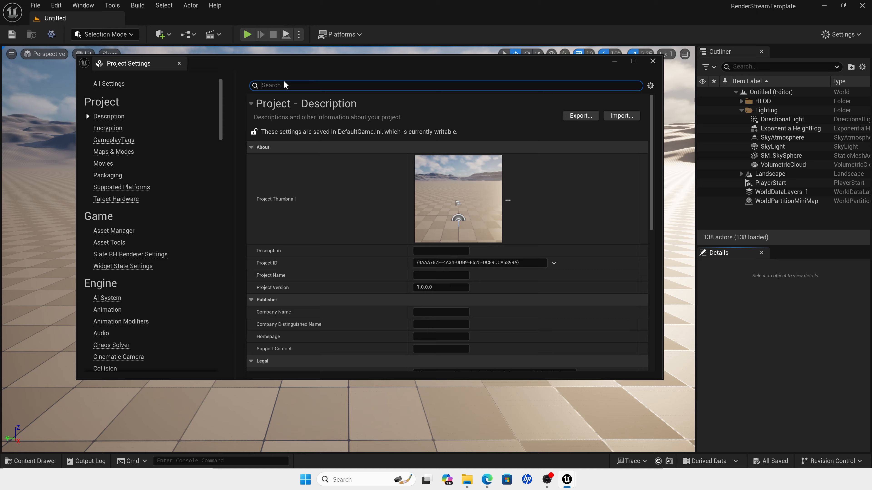
type("pixel")
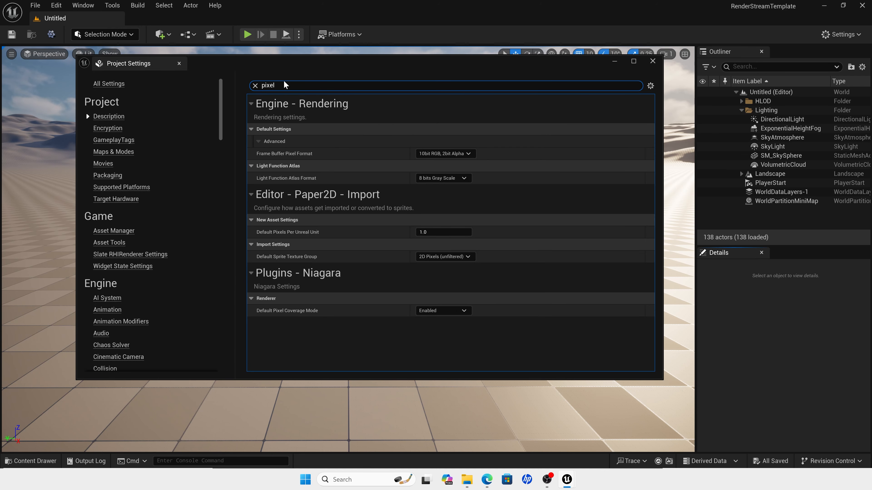
left_click(442, 154)
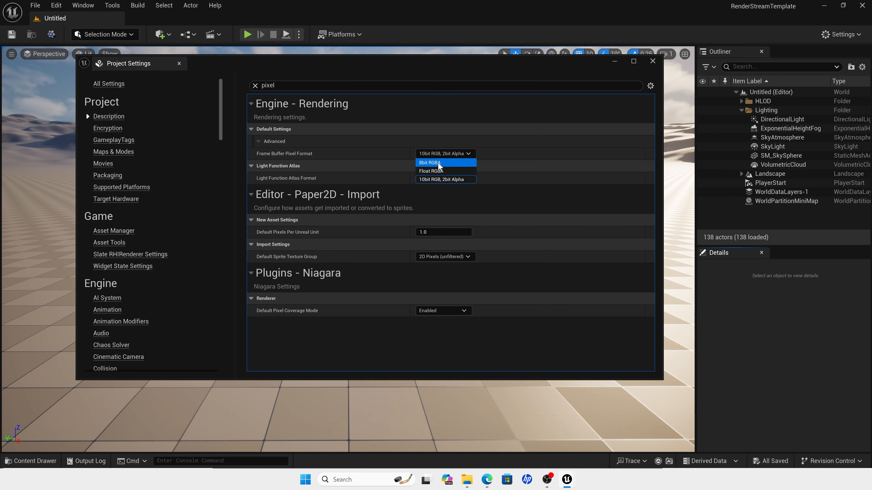
left_click(444, 166)
type("alpha")
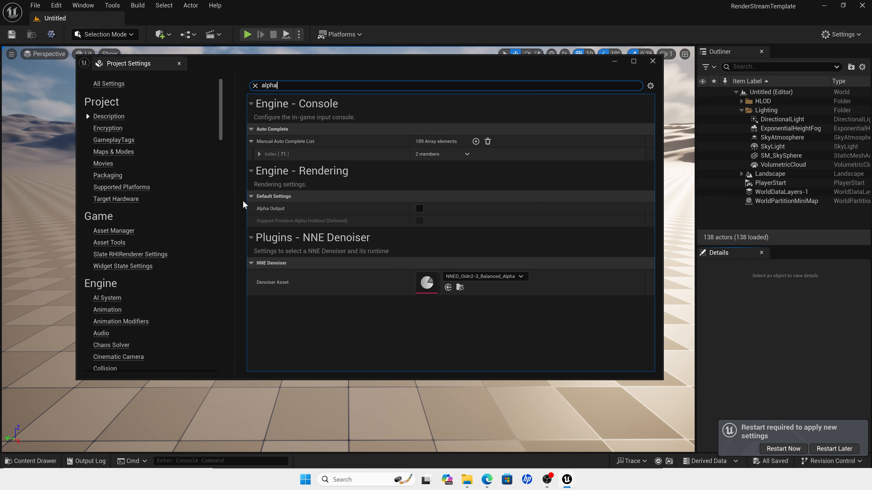
left_click(419, 209)
Step: Set the Disguise RenderStream plugin's Scene Selector to Maps in the project settings
left_click(249, 83)
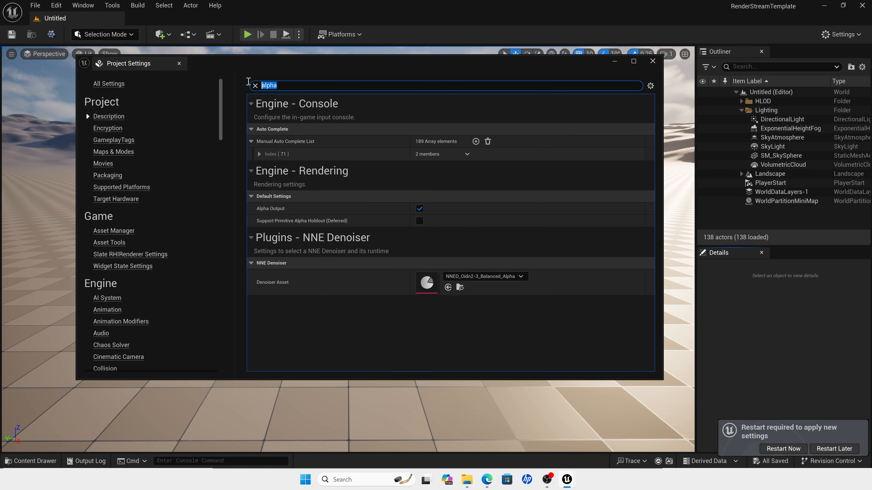
type("se")
key("BackSpace")
type("cene sele")
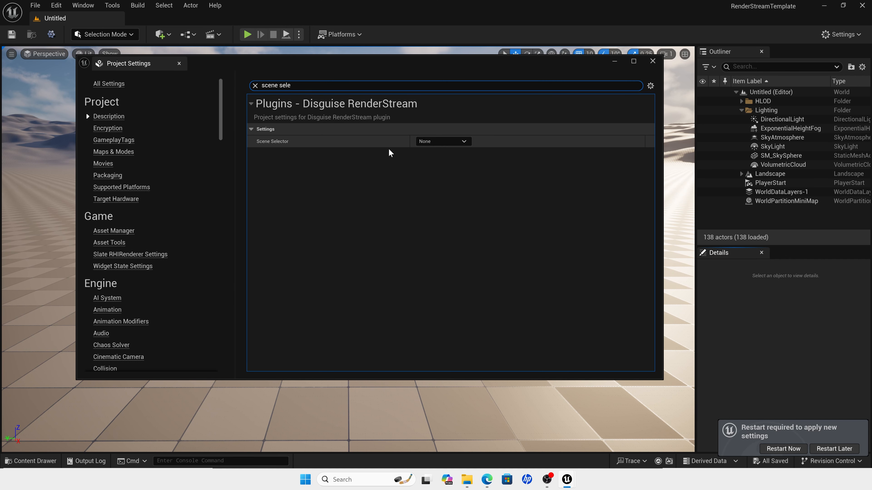
left_click(464, 141)
left_click(444, 167)
left_click(446, 141)
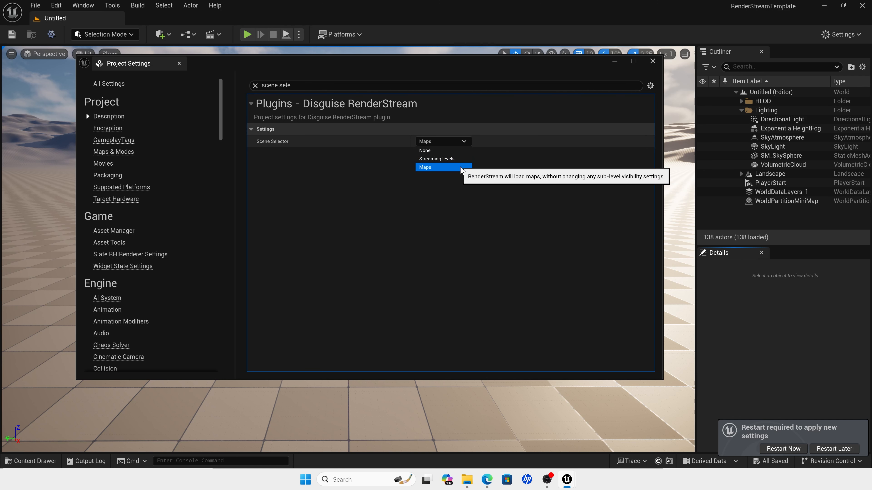
left_click(442, 167)
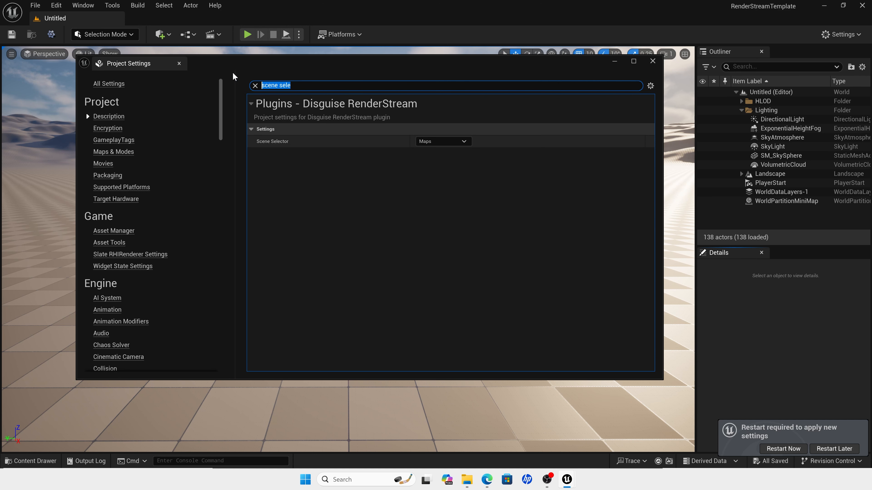
Step: Set the Editor Startup, Game Default, Transition and Server Default maps to NewMap and close the project settings
type("map")
scroll(321, 229, "down", 1)
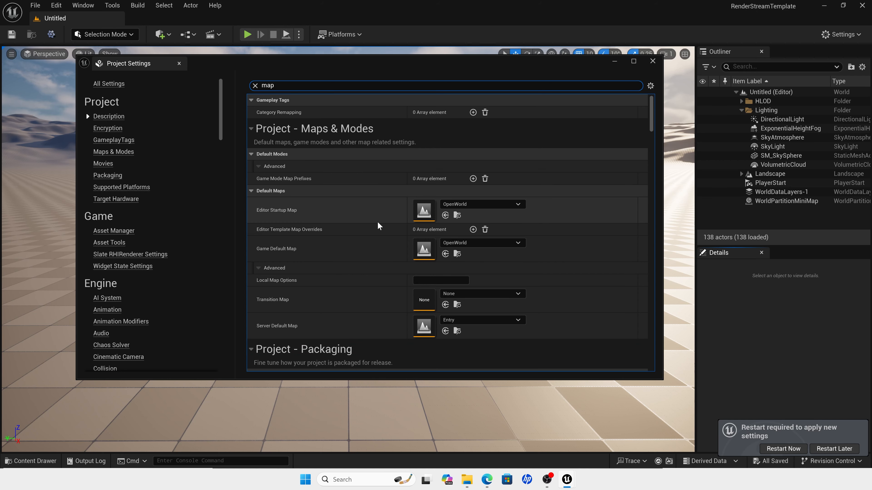
left_click(516, 204)
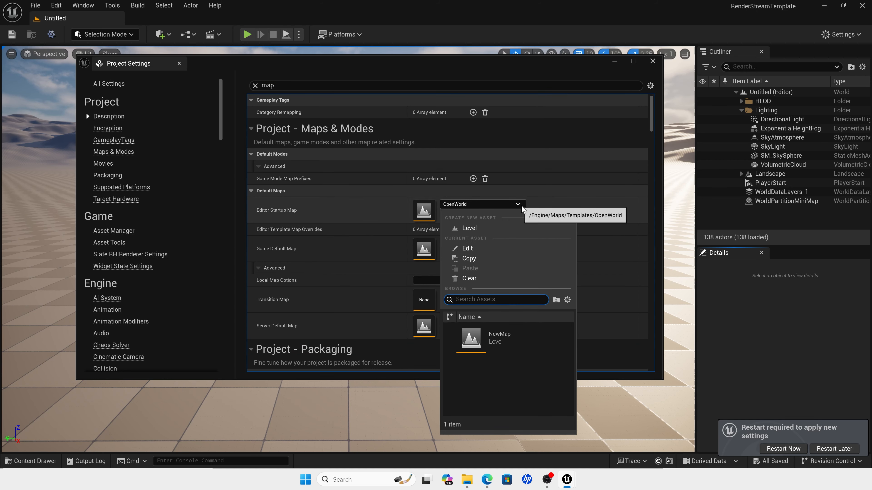
left_click(522, 340)
left_click(519, 243)
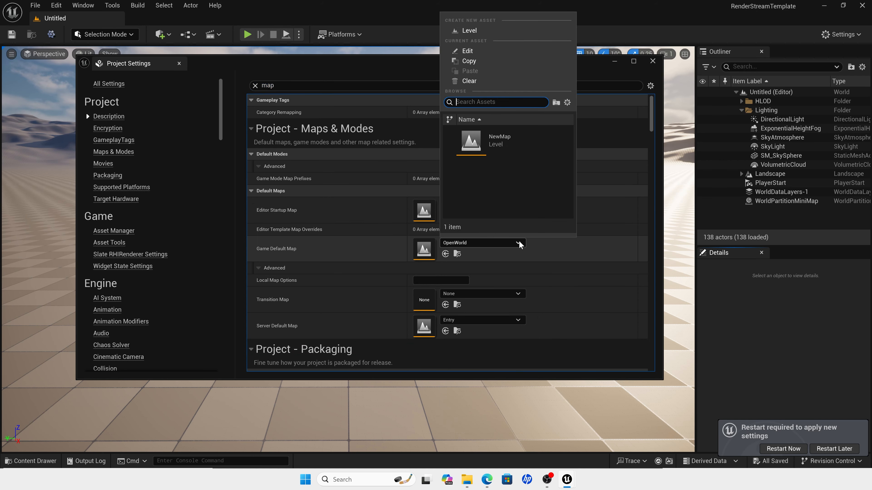
left_click(501, 152)
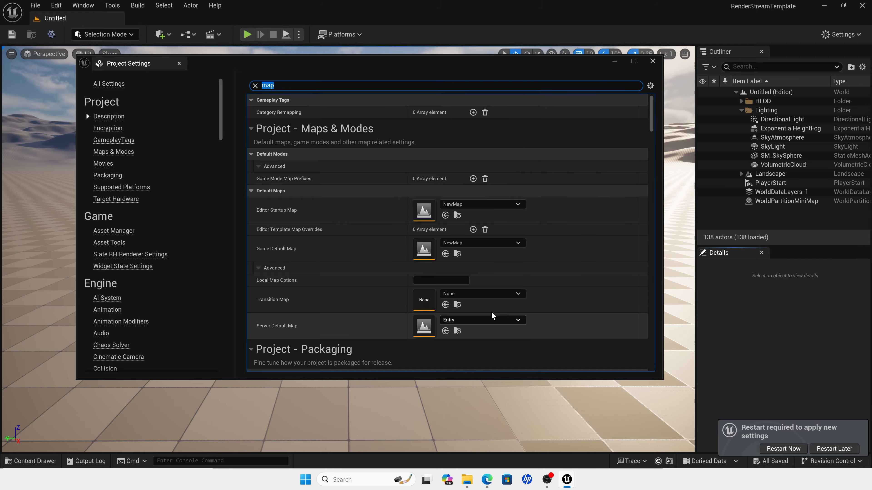
left_click(518, 294)
left_click(501, 204)
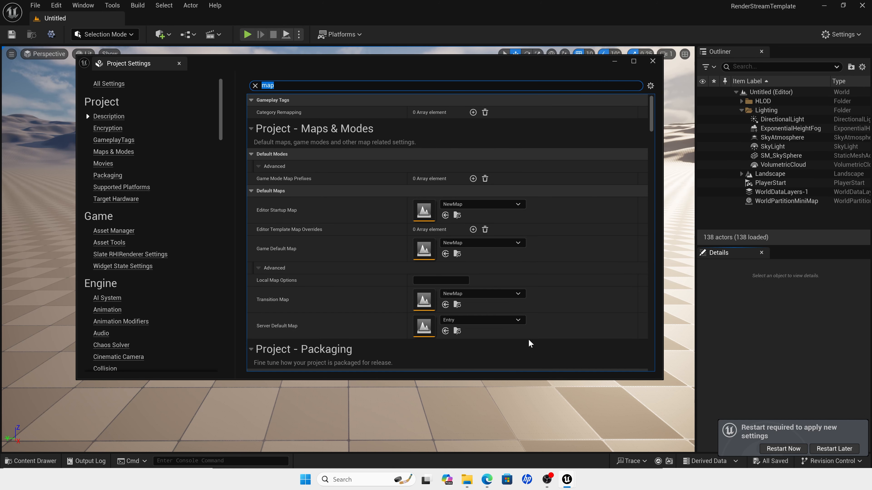
left_click(517, 320)
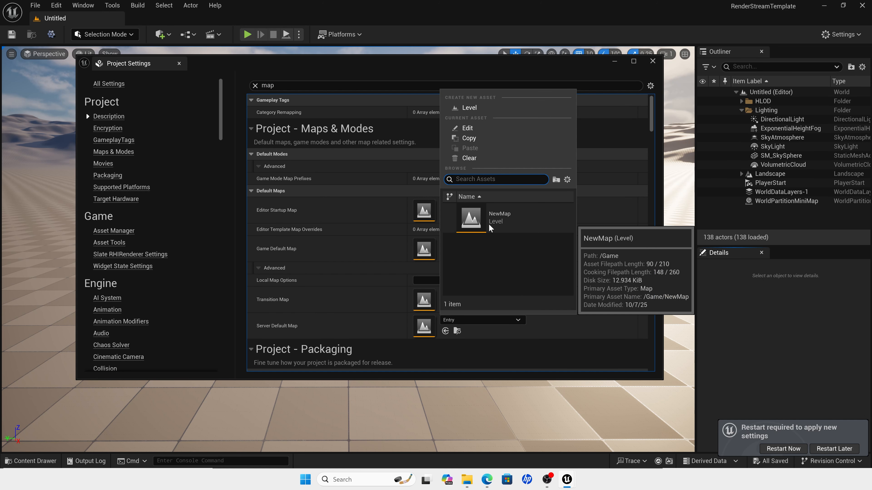
left_click(498, 218)
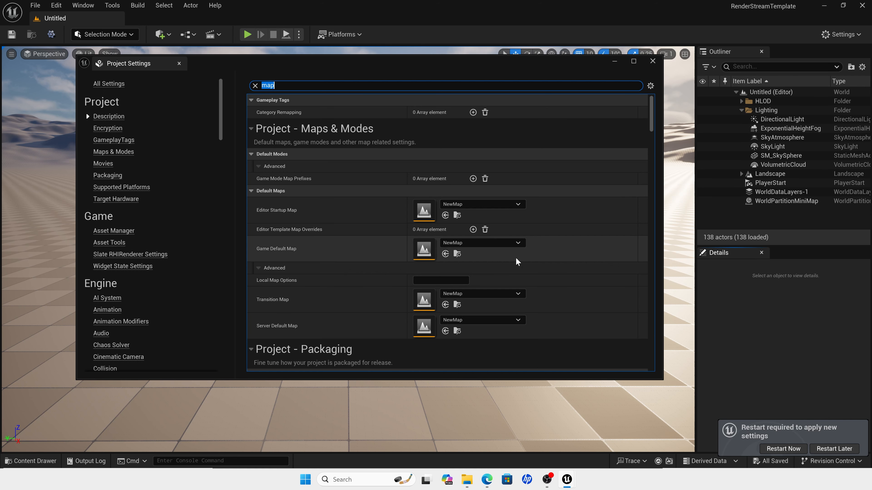
left_click(653, 61)
Step: Save all project content and restart the editor to apply the new settings
left_click(36, 5)
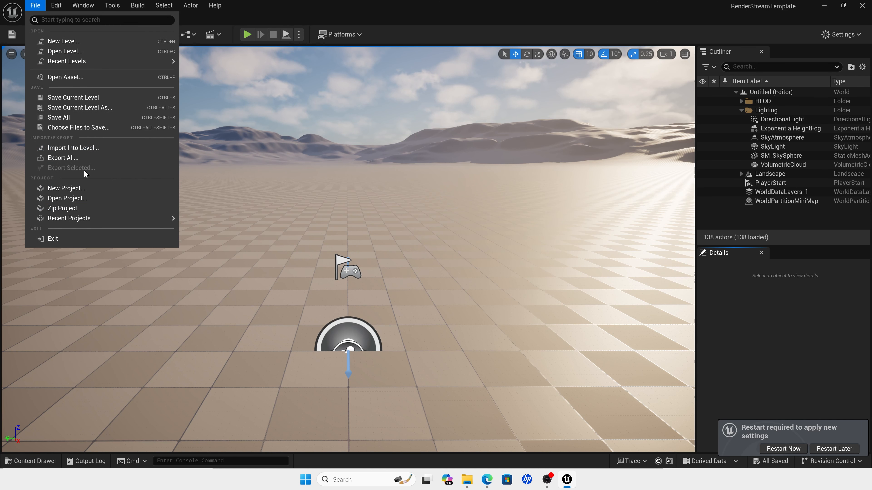
left_click(89, 120)
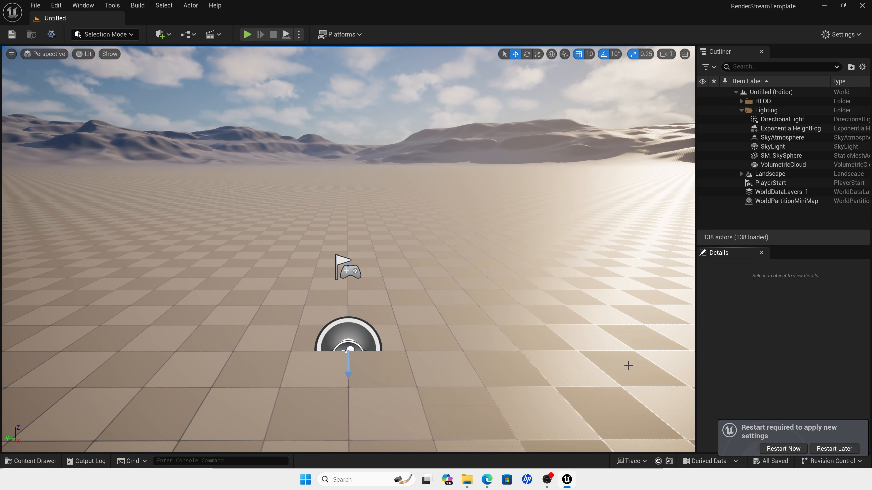
left_click(792, 447)
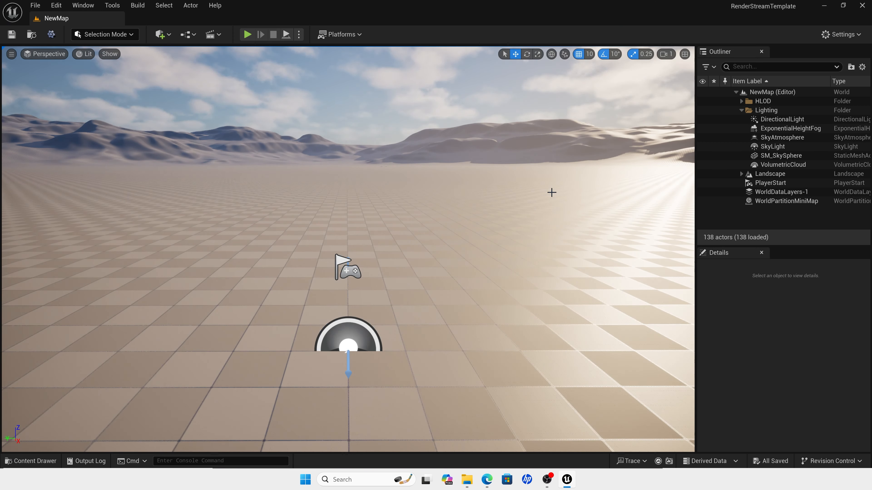
Step: Add a basic empty Actor to the level and rename it RS_Actor
left_click(552, 191)
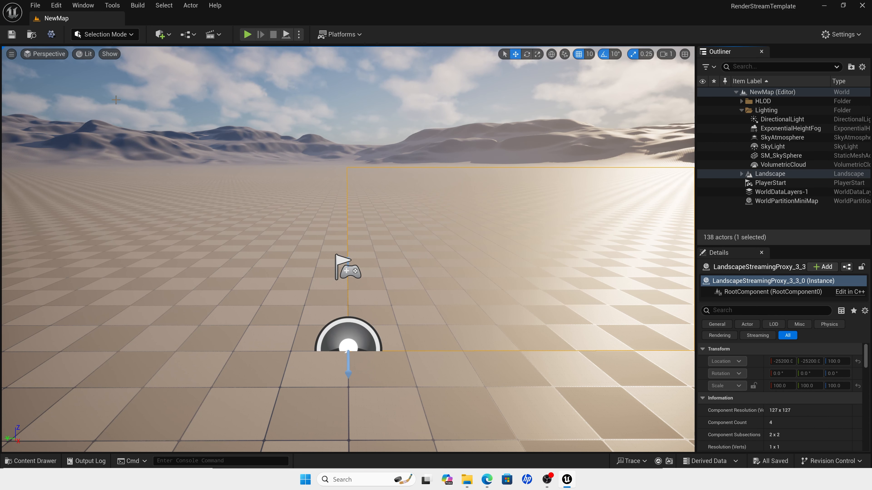
left_click(160, 36)
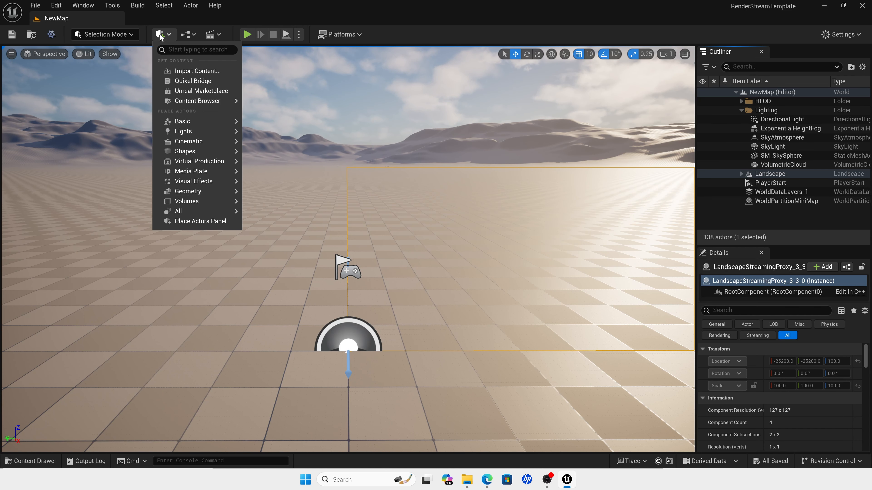
mouse_move(182, 121)
left_click(273, 127)
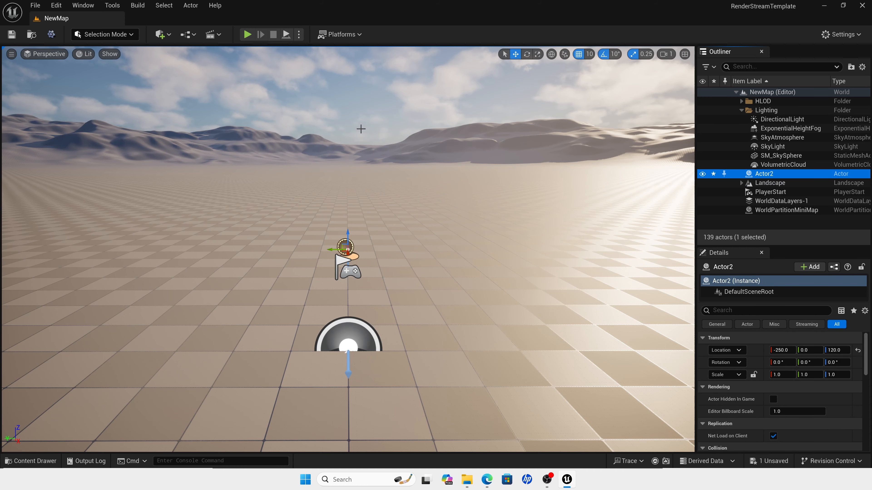
left_click(764, 174)
type("RS_A")
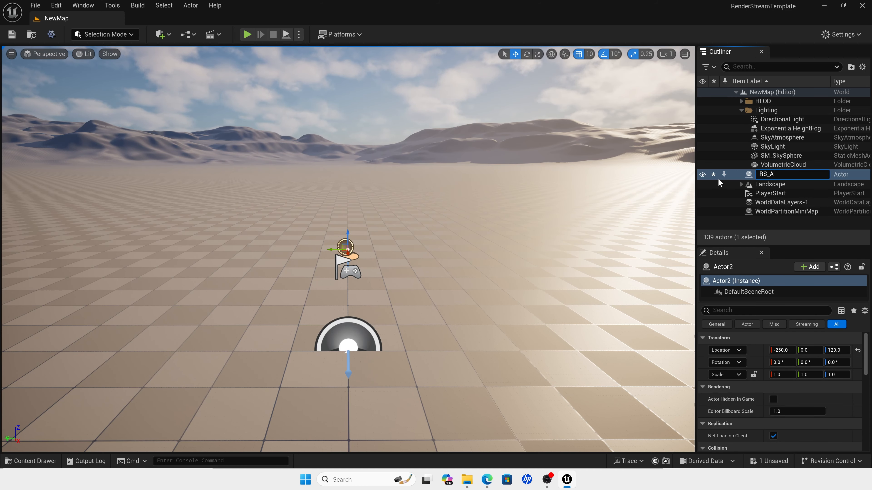
type("ctor")
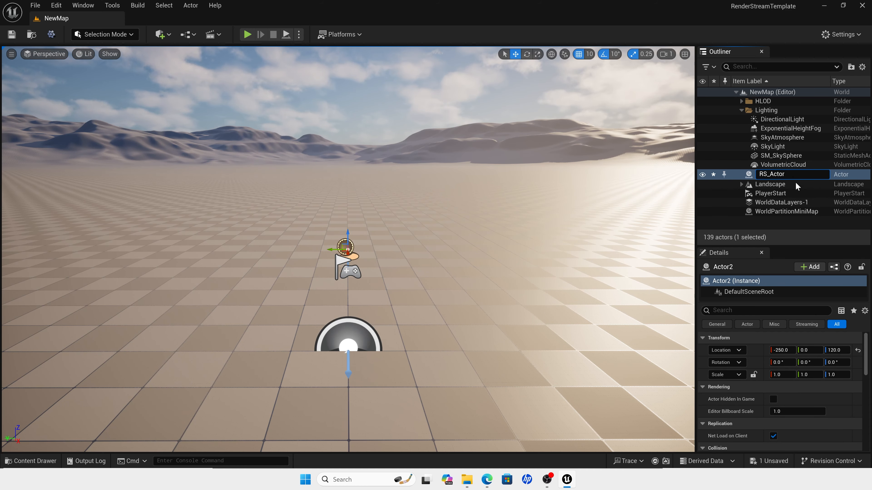
Step: Reset RS_Actor's location to its default and collapse its transform properties
left_click(782, 350)
left_click(858, 350)
left_click(791, 337)
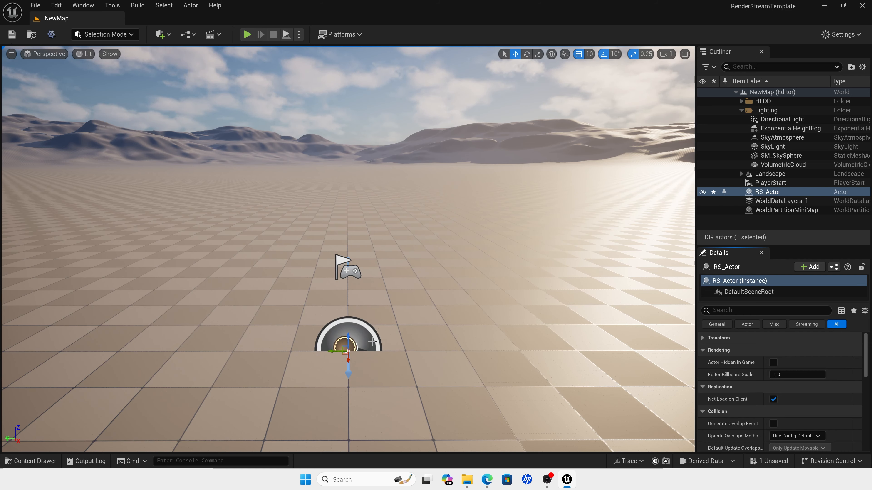
Step: Add a Cine Camera Actor to the level
left_click(162, 35)
type("c")
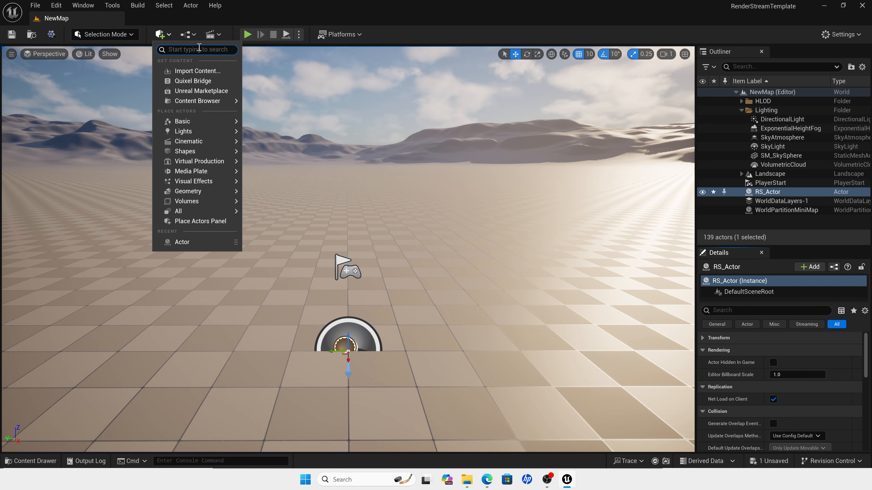
type("ine")
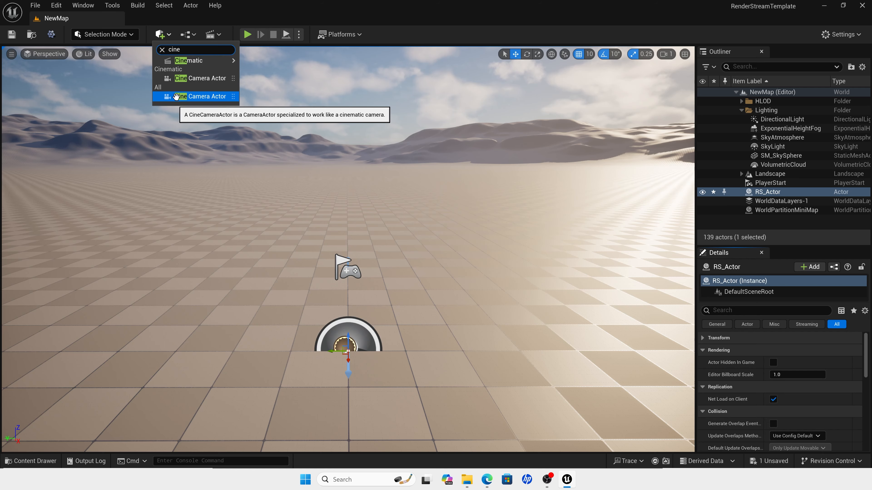
left_click(176, 97)
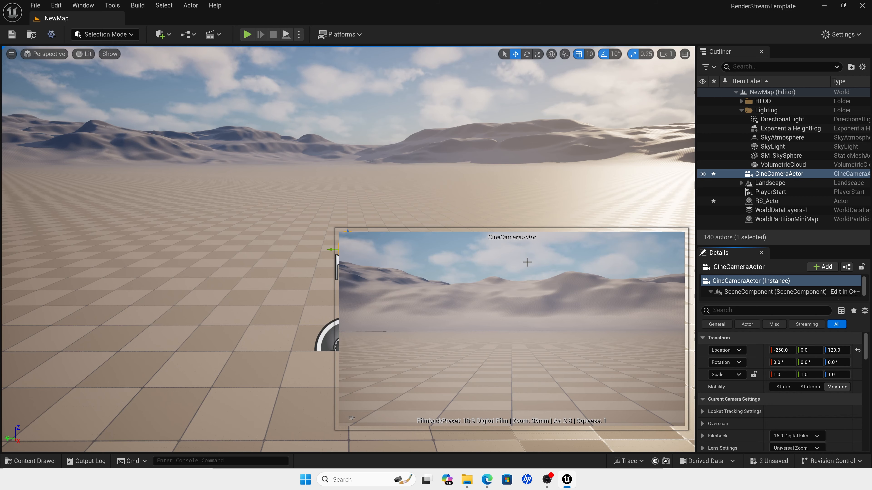
Step: Turn off Preview Selected Cameras in the Editor Preferences, finding it with "camera view", and close the preferences
left_click(56, 6)
left_click(90, 140)
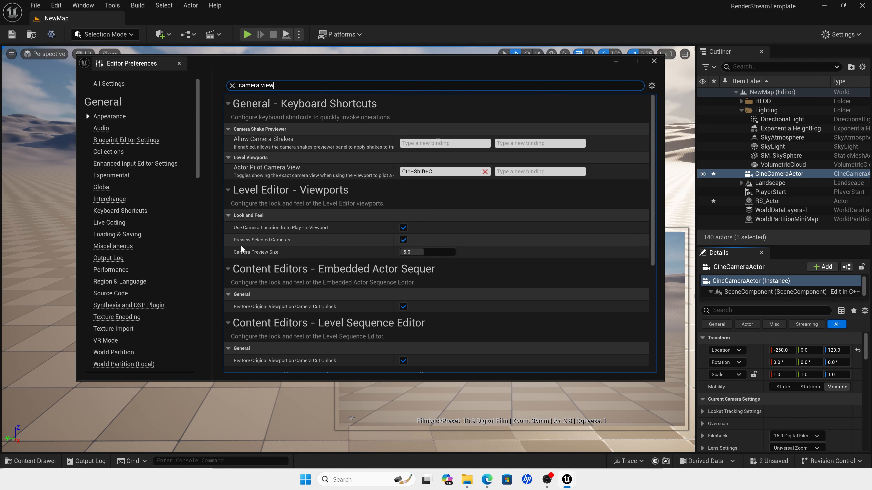
left_click(403, 240)
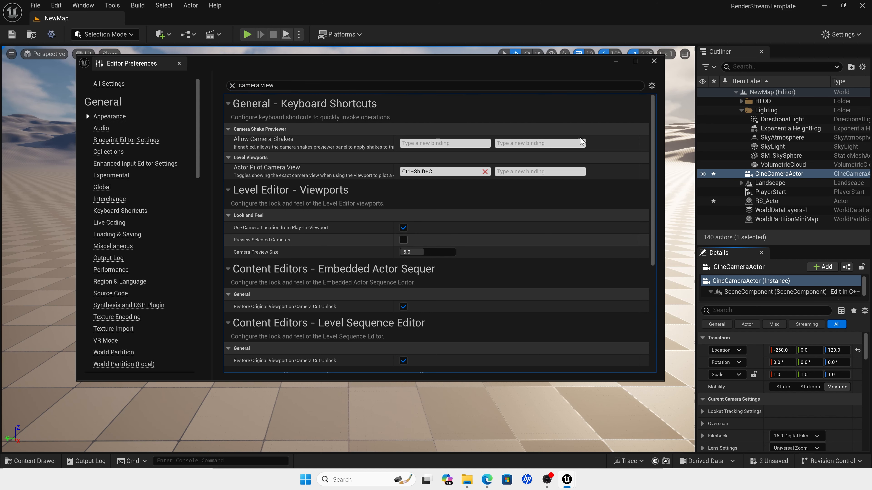
left_click(653, 62)
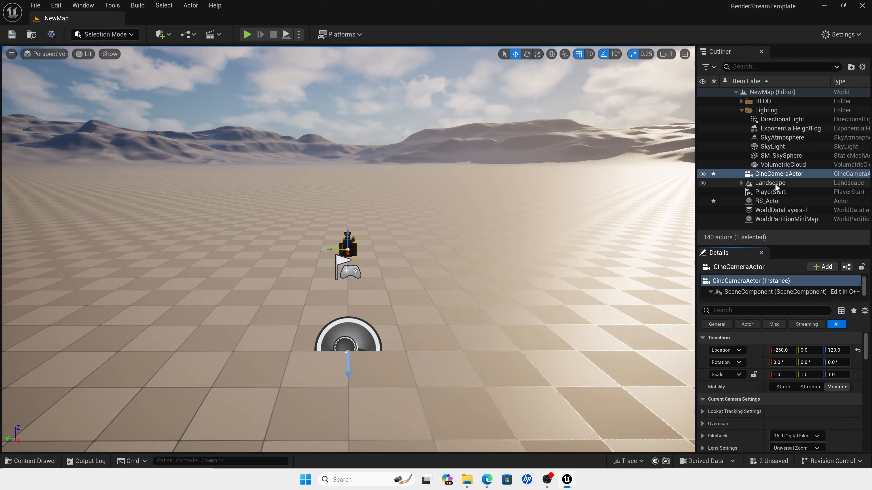
Step: Duplicate CineCameraActor twice and parent all three cine cameras under RS_Actor
left_click(780, 175)
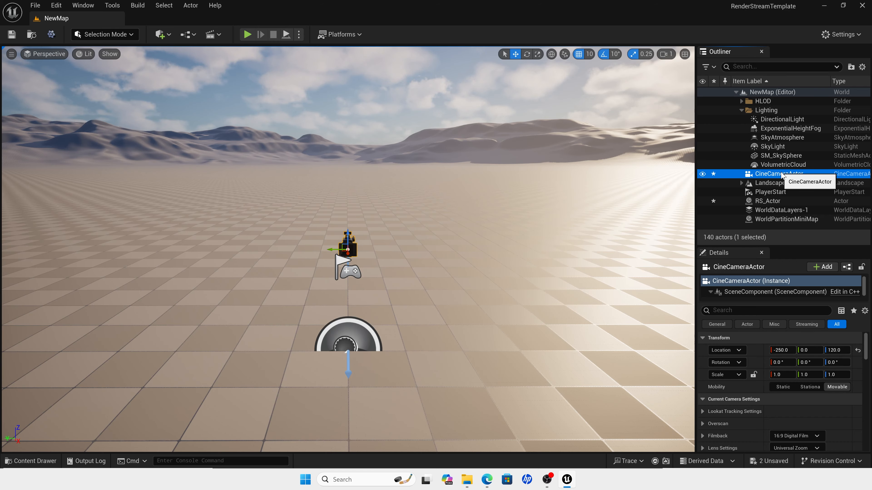
key("ctrl+d")
key("ctrl+d")
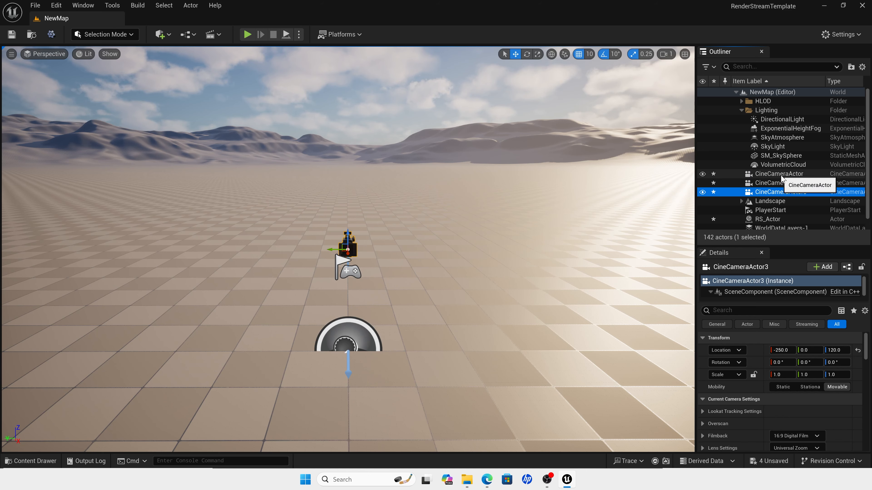
left_click(779, 175, "shift")
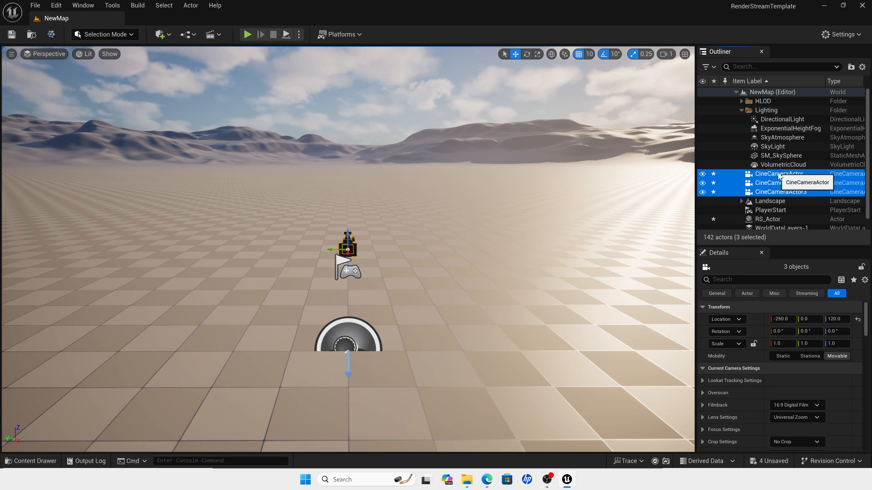
left_click_drag(778, 176, 762, 221)
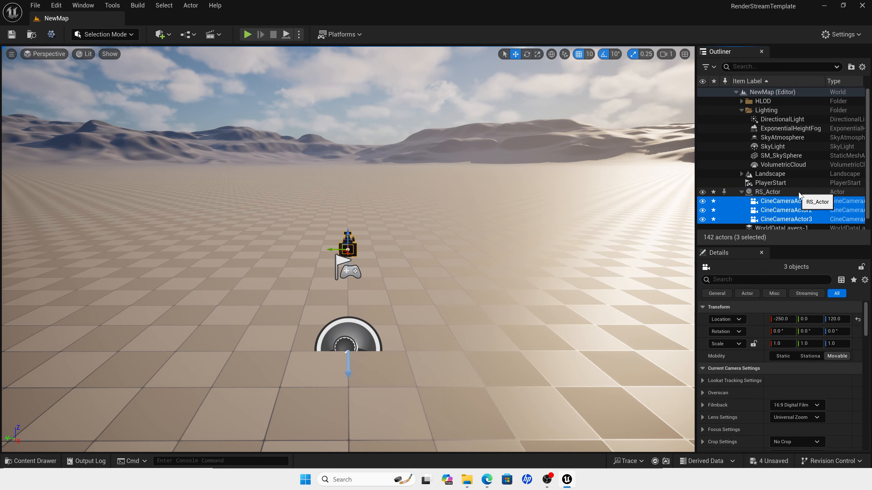
Step: Set the X and Z location of the first camera, CineCameraActor, to 0
left_click(789, 222)
left_click(789, 193)
left_click(789, 201)
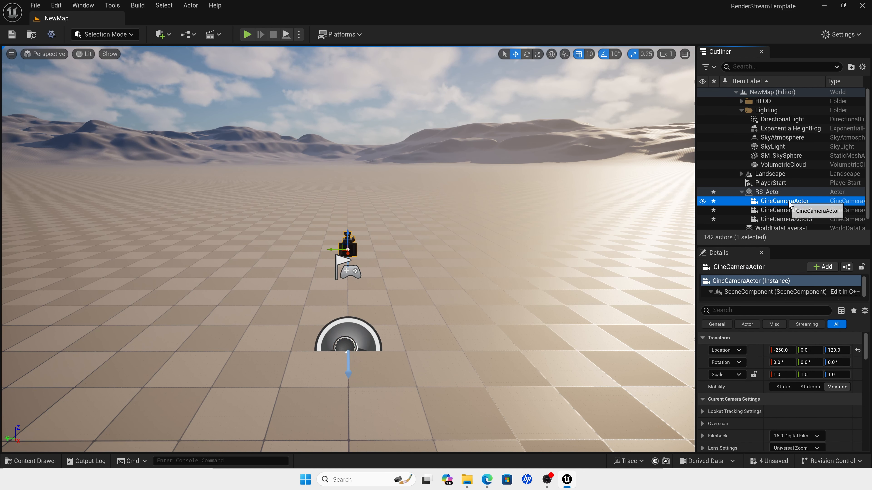
left_click(782, 349)
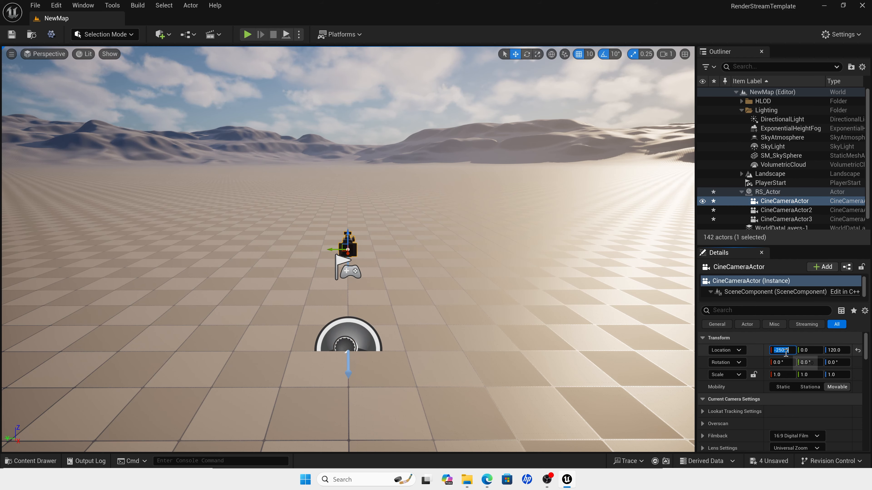
type("0")
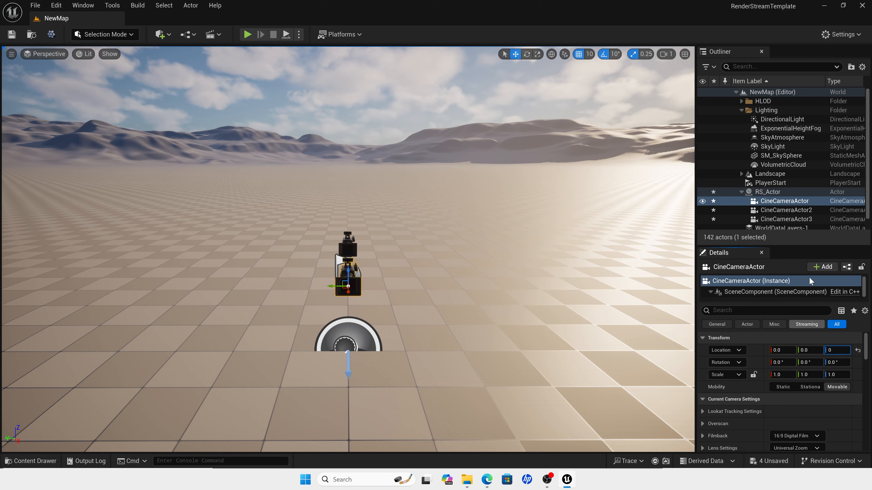
Step: Set the X and Z location of CineCameraActor2 to 0
left_click(786, 210)
left_click(783, 352)
type("0")
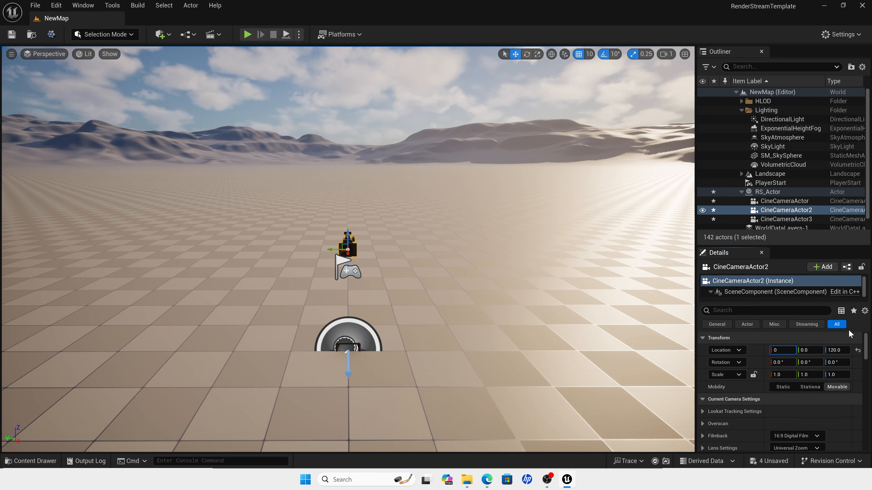
left_click(838, 351)
type("0")
Step: Set the X and Z location of CineCameraActor3 to 0 and collapse its transform properties
left_click(786, 219)
left_click(783, 350)
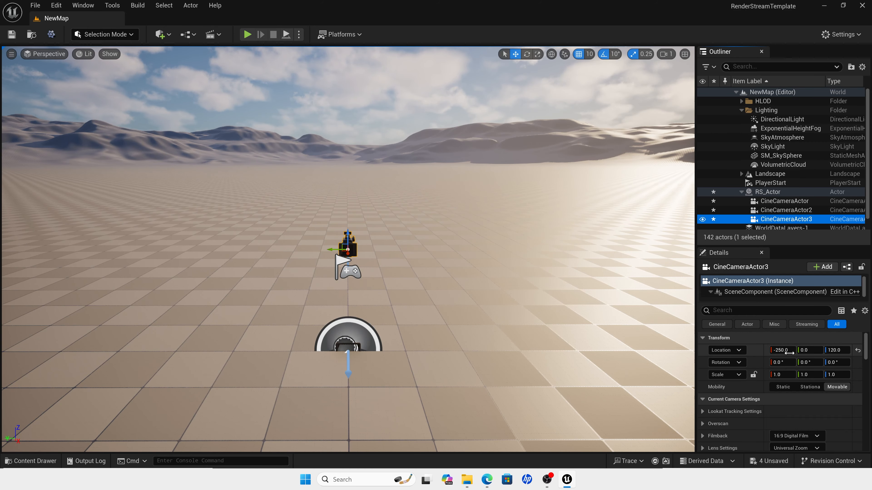
type("0")
left_click(837, 350)
type("0")
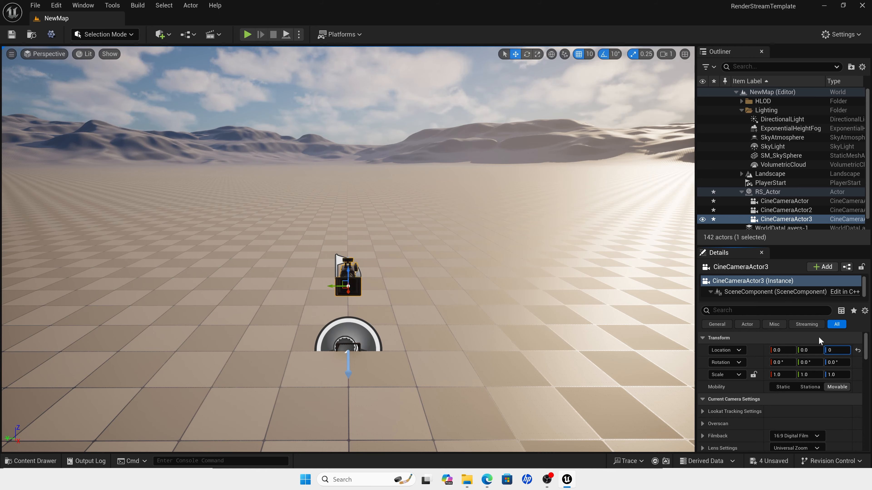
left_click(821, 340)
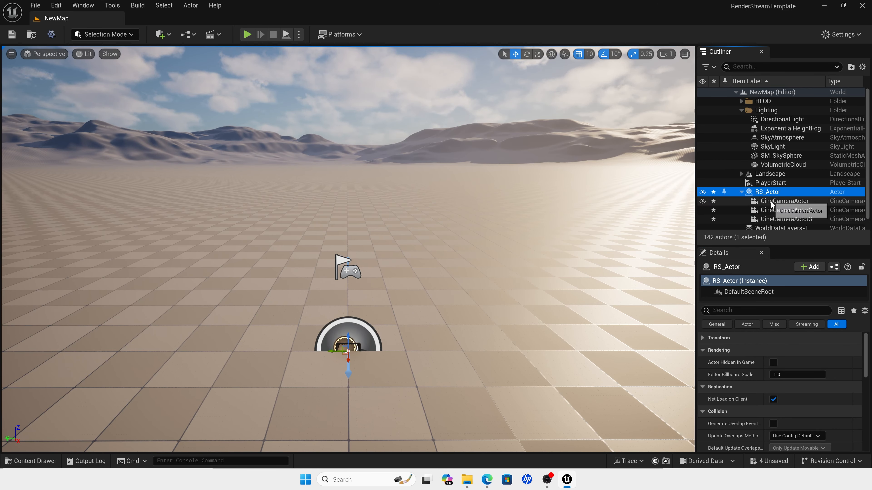
Step: Rename the first camera, CineCameraActor, as RS_Main_Cam
left_click(789, 202)
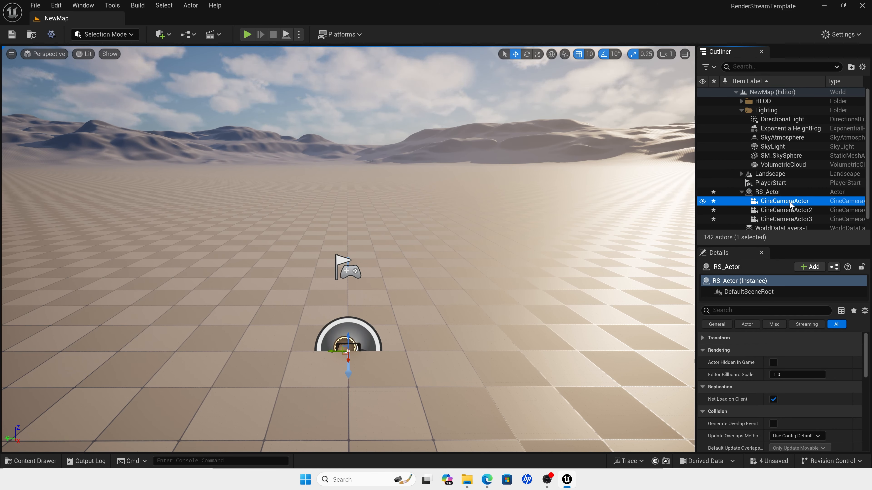
left_click(773, 201)
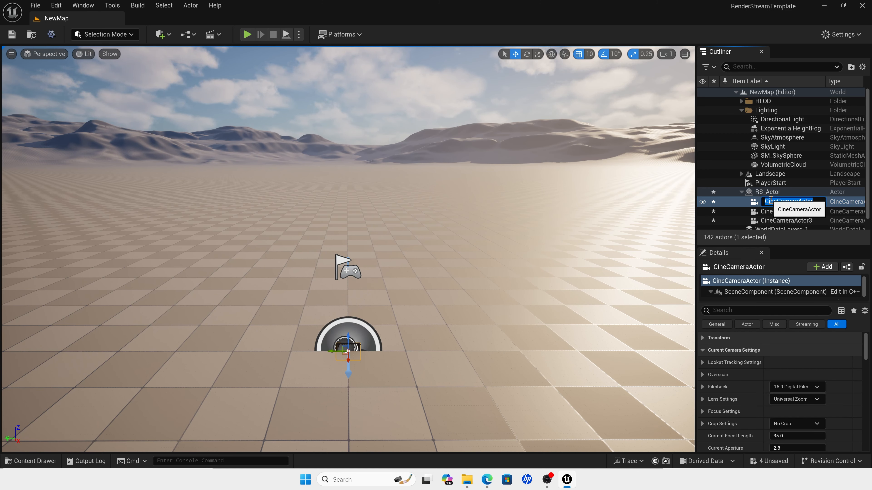
type("RS_Main_Ca")
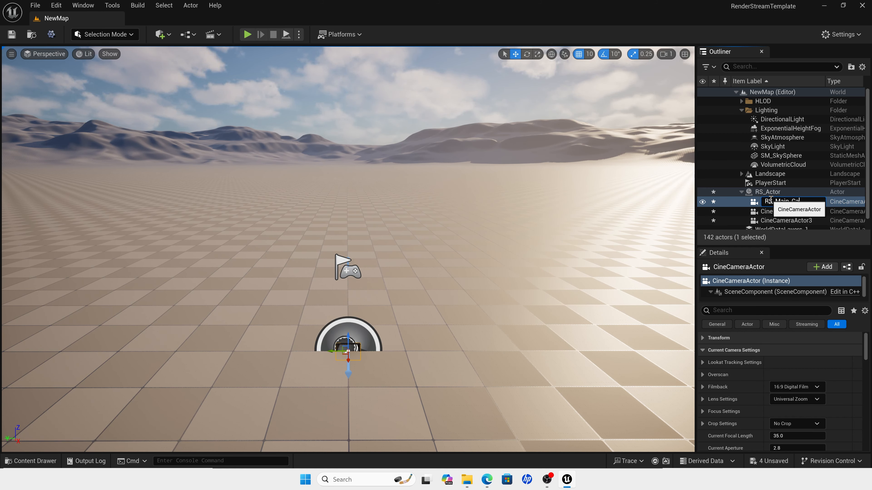
type("m")
key("Return")
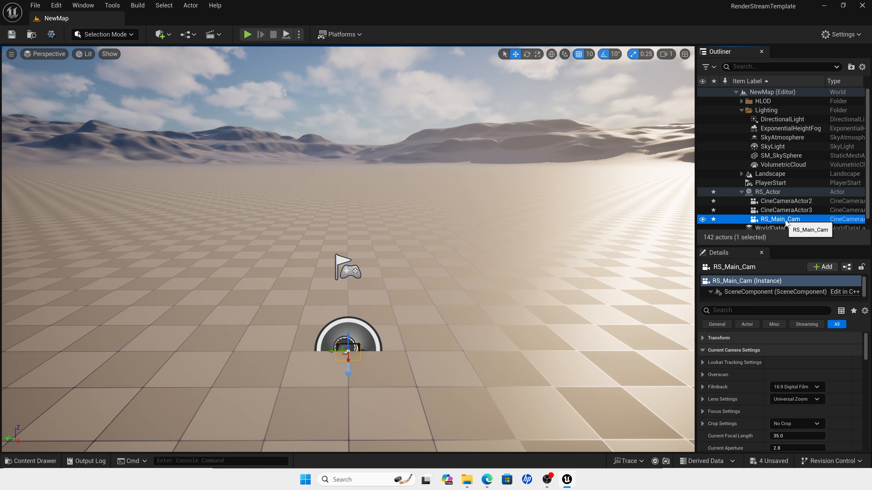
Step: Rename the second camera, CineCameraActor2, as RS_OOF_Cam
left_click(781, 201)
key("F2")
type("R")
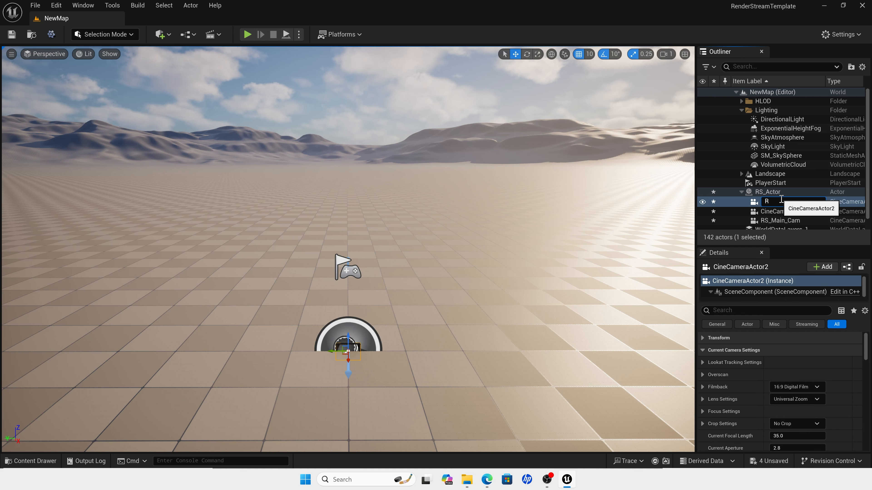
type("S_OOF_Cam")
key("Return")
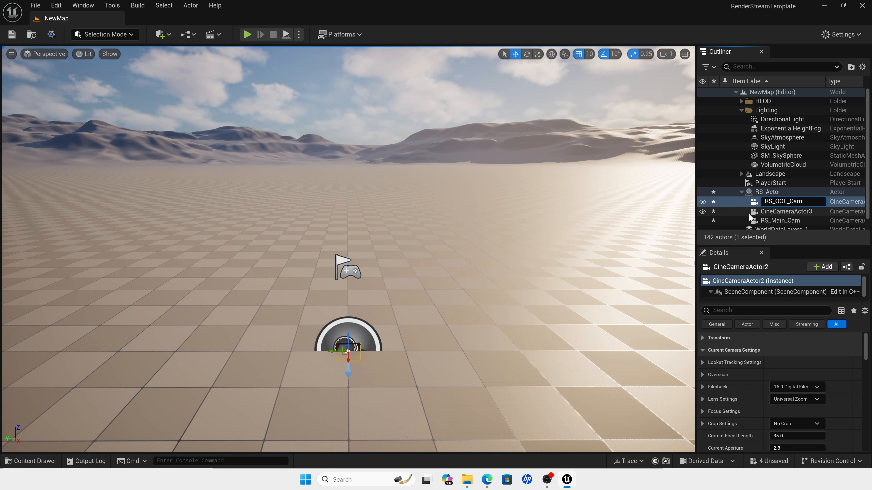
Step: Rename the remaining camera, CineCameraActor3, as RS_AR_Cam
left_click(783, 211)
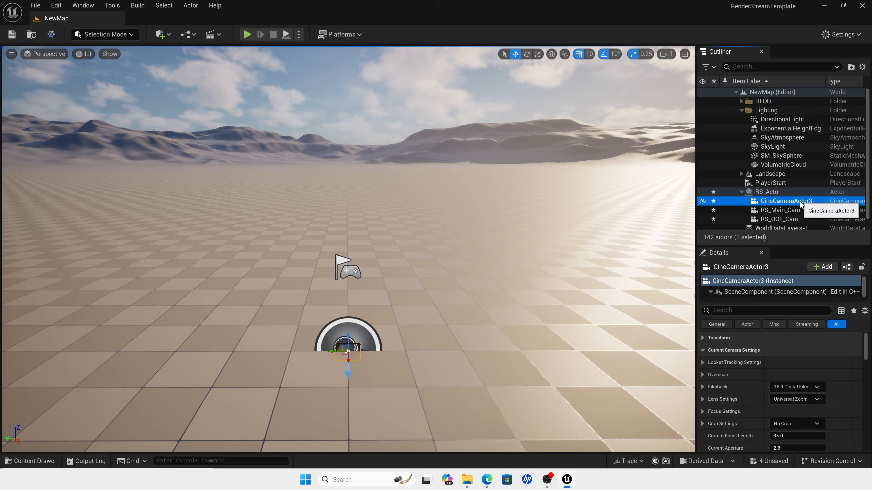
left_click(784, 200)
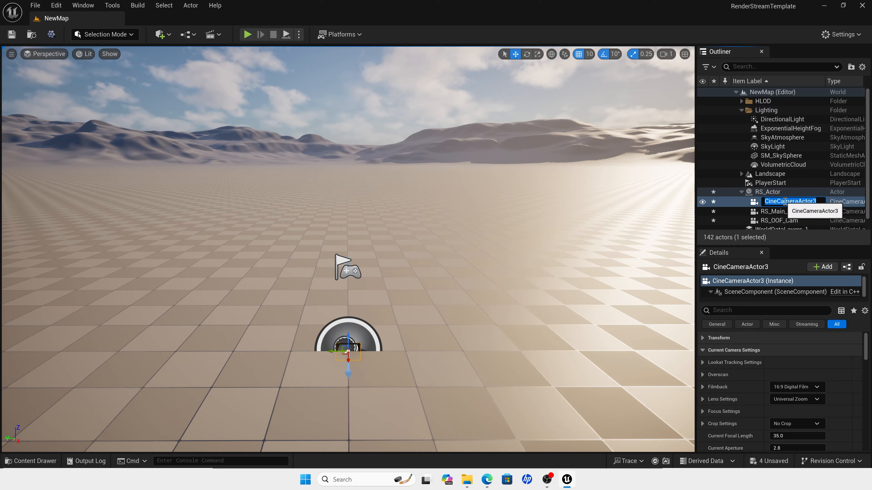
type("RS_AR")
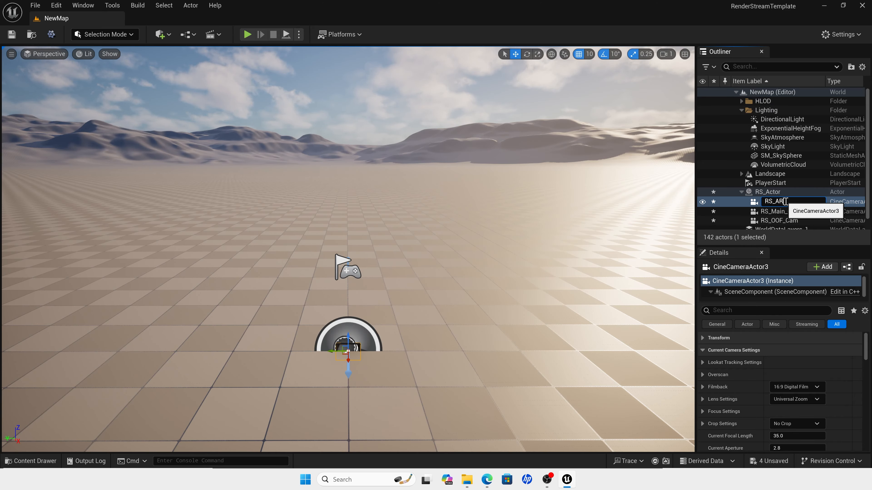
type("_Cam")
key("Return")
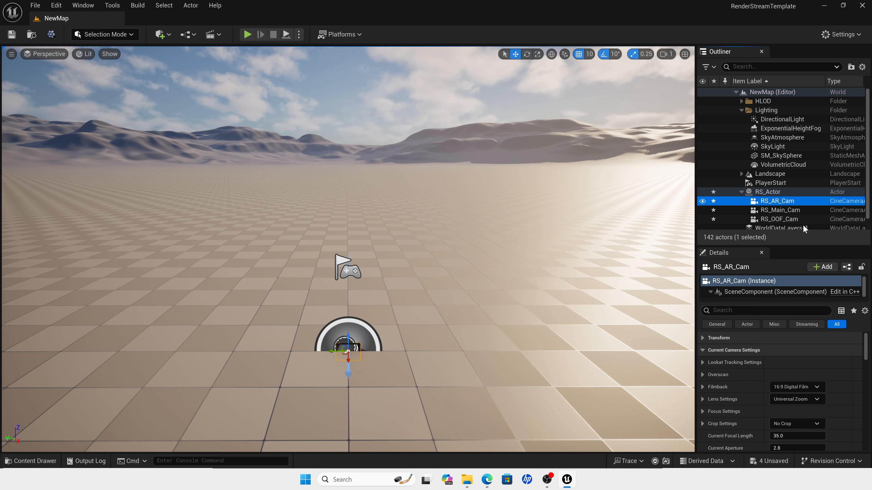
Step: Add a Render Stream Channel Definition component to RS_AR_Cam
left_click(815, 268)
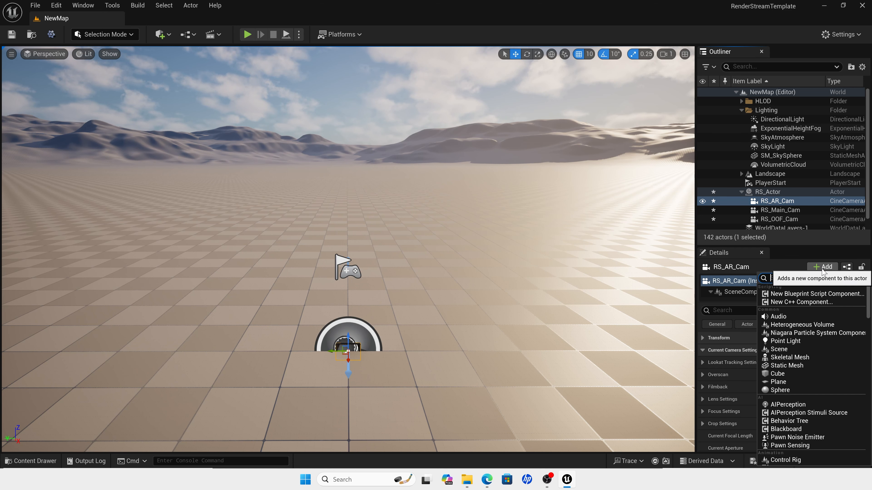
type("re")
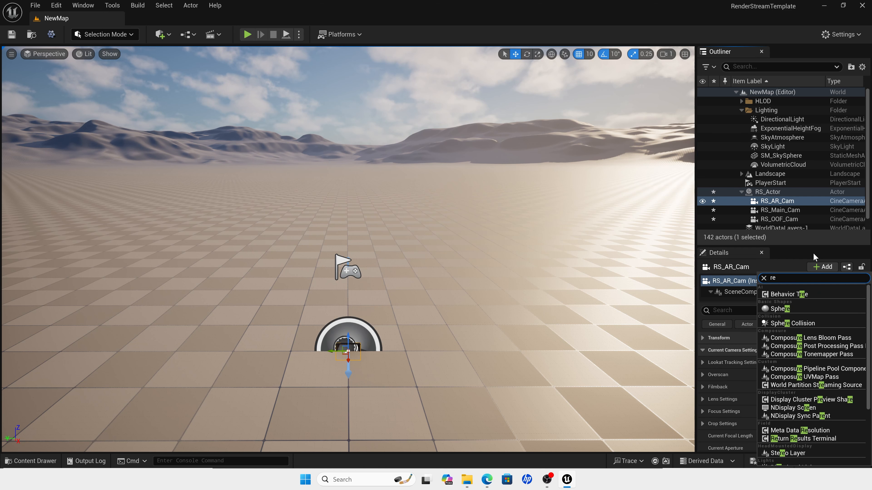
type("nde")
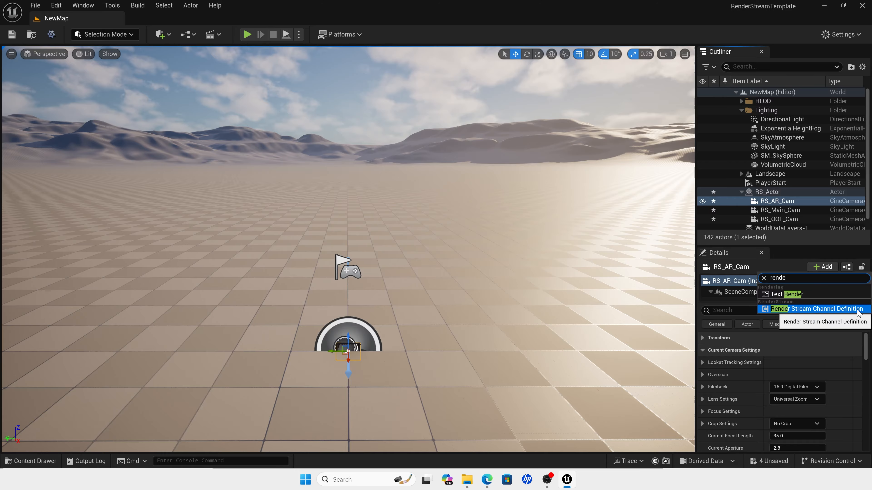
left_click(824, 309)
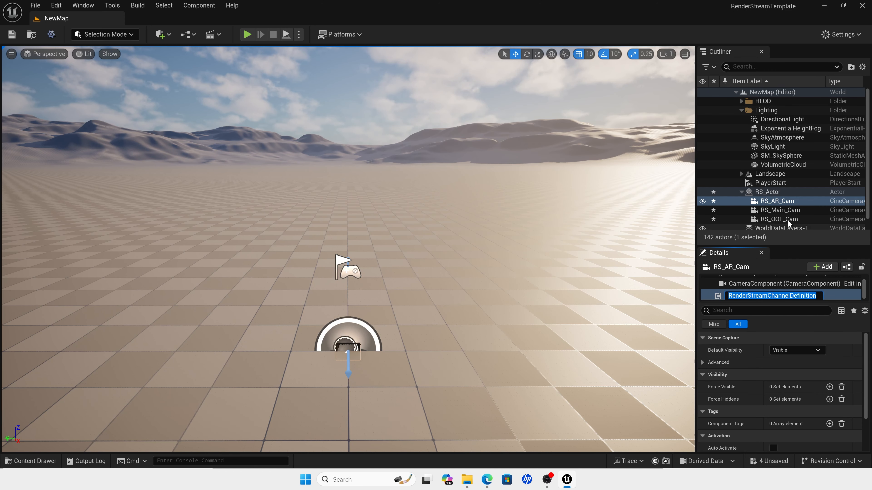
Step: Add a Render Stream Channel Definition component to RS_Main_Cam
left_click(784, 210)
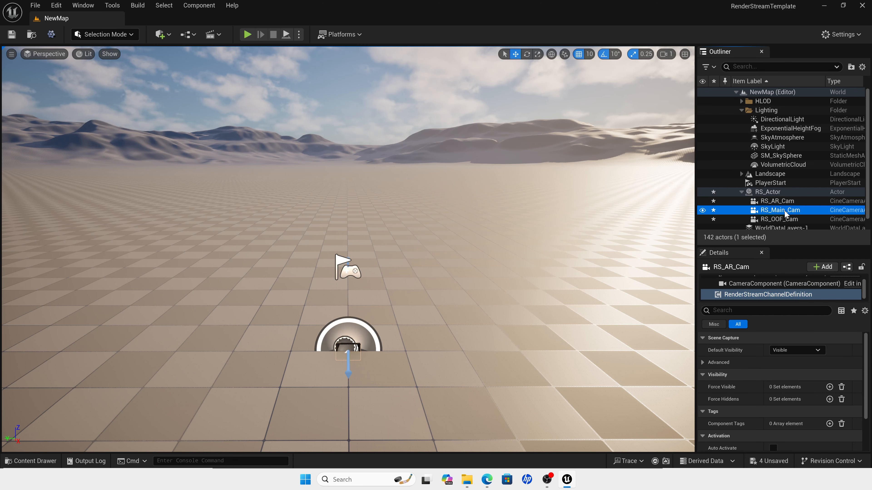
left_click(823, 267)
type("rende")
left_click(824, 309)
Step: Add a Render Stream Channel Definition component to RS_OOF_Cam, then select RS_AR_Cam
left_click(820, 219)
left_click(821, 268)
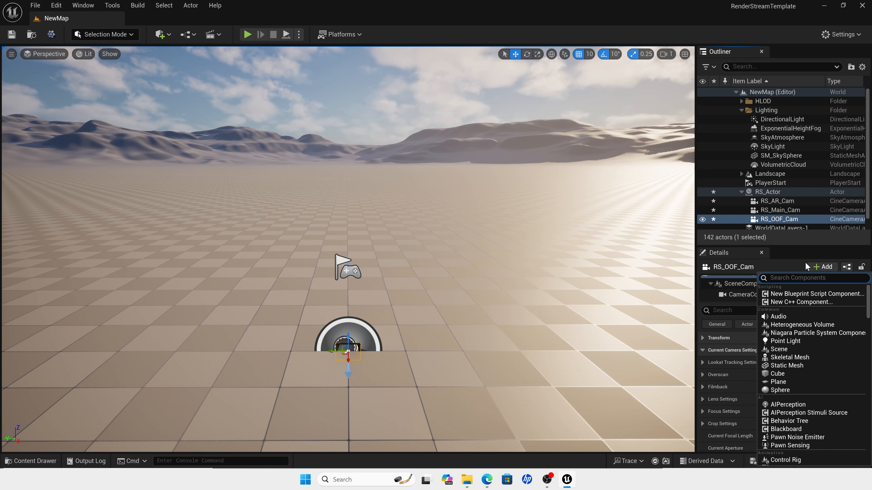
type("rende")
key("Return")
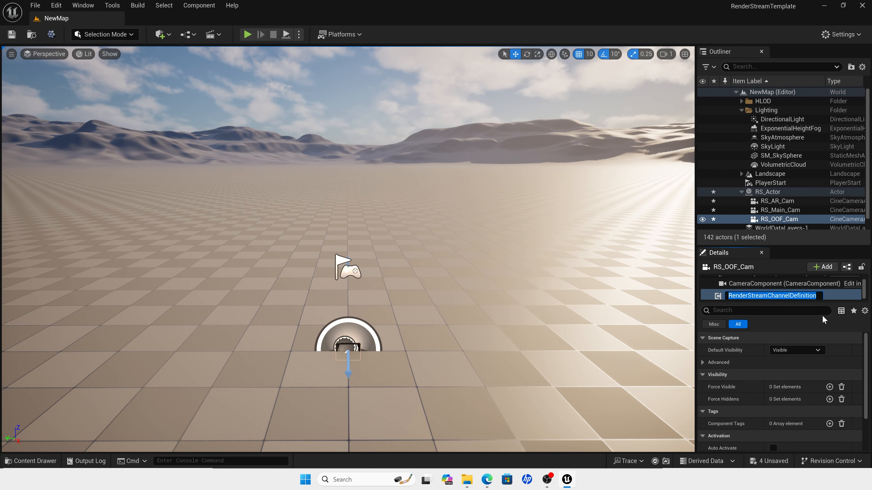
left_click(772, 202)
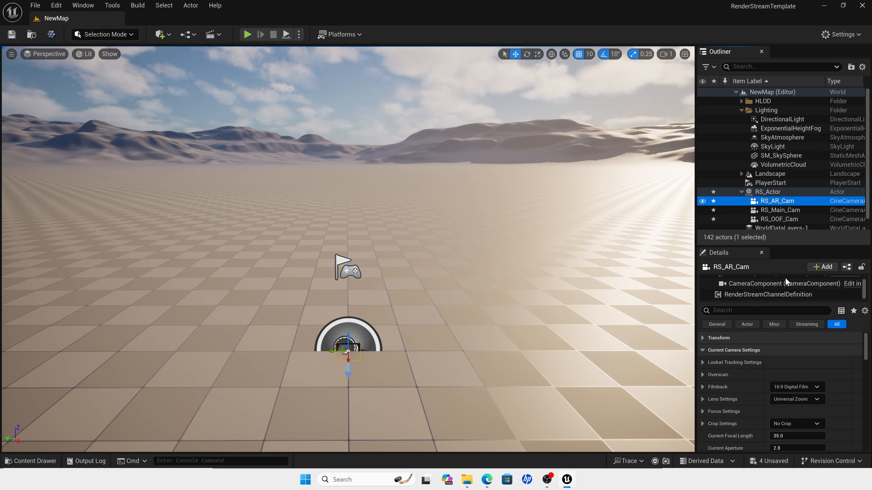
Step: Set the Default Visibility of RS_AR_Cam's RenderStreamChannelDefinition component to Hidden
left_click(753, 295)
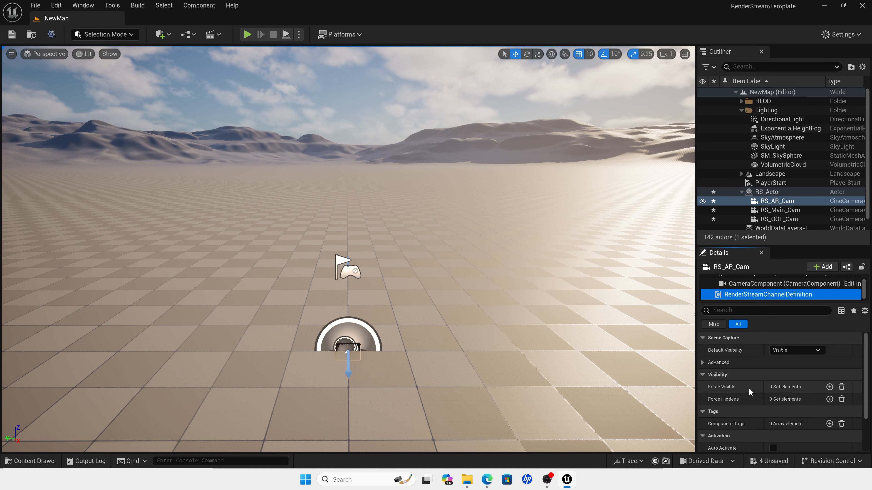
left_click(793, 351)
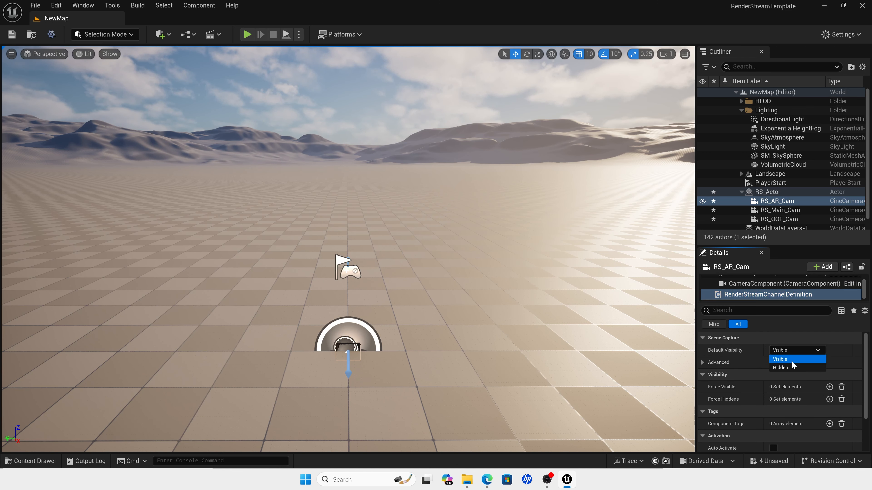
left_click(789, 368)
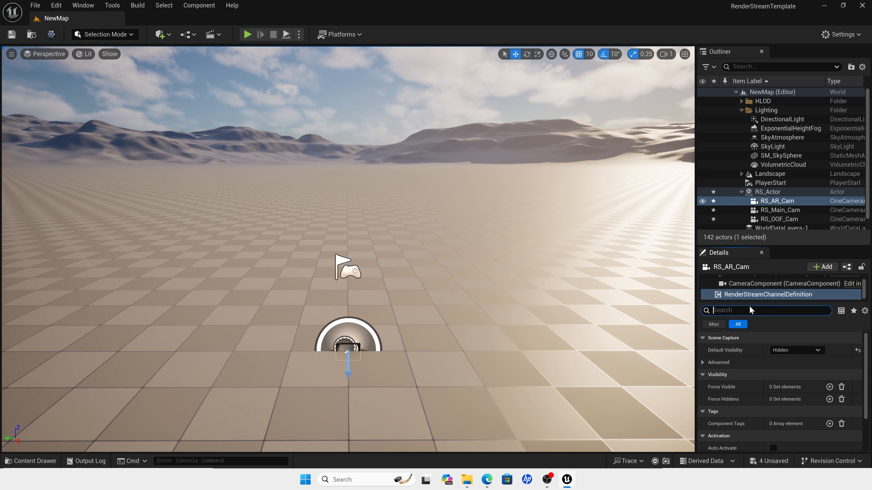
Step: Disable the Fog and Volumetric Fog show flags in RS_AR_Cam's channel definition, and look up its sky-related flags
type("fog")
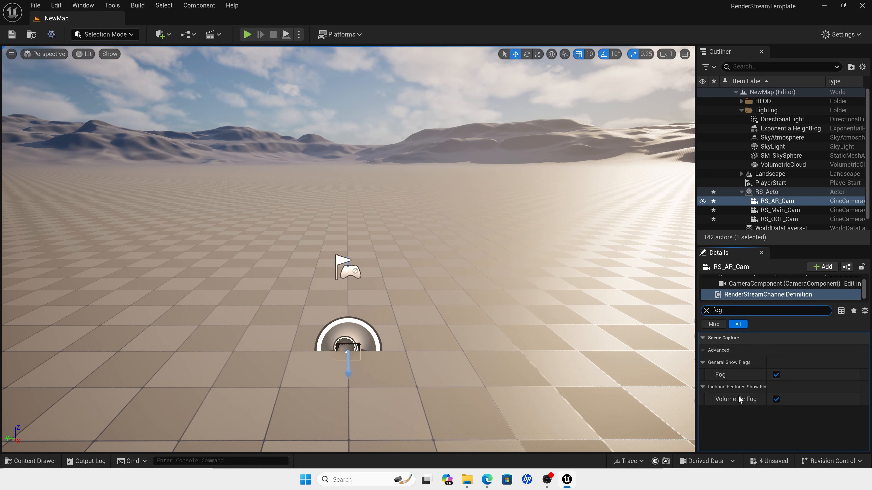
left_click(776, 375)
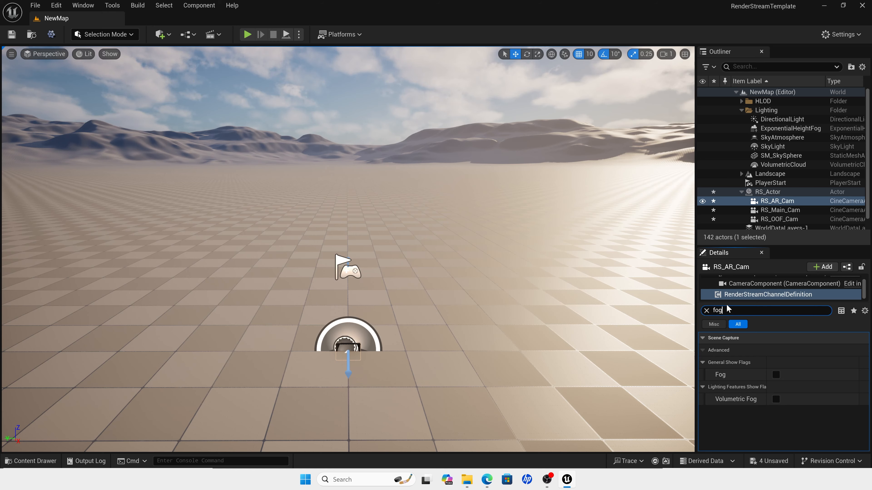
key("BackSpace")
key("BackSpace")
key("BackSpace")
type("sky")
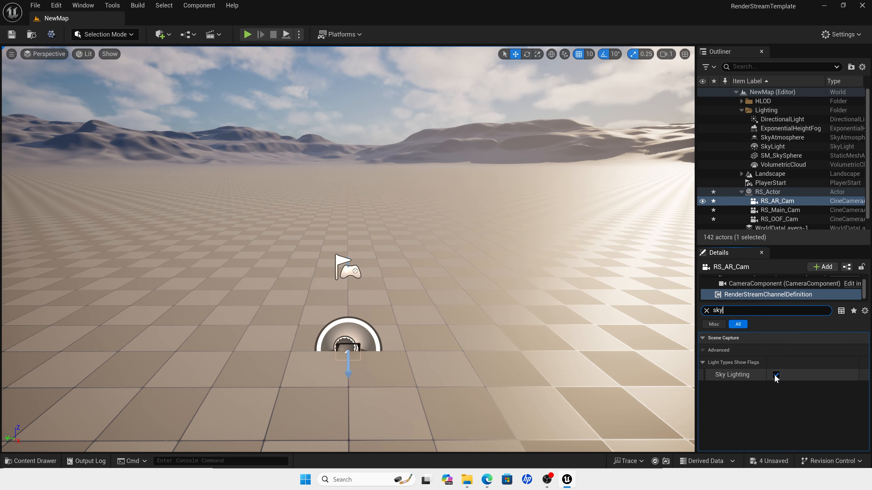
left_click(706, 311)
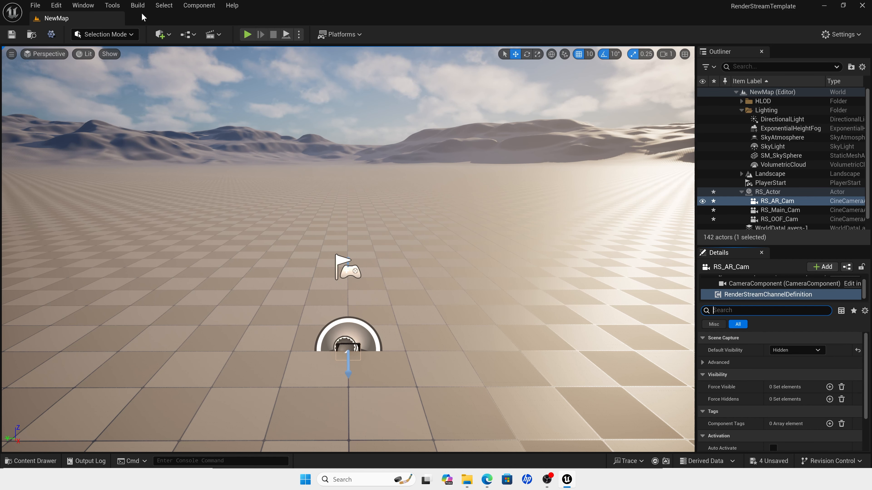
Step: Add a cube to the level with Movable mobility and parent it under RS_Actor
left_click(159, 34)
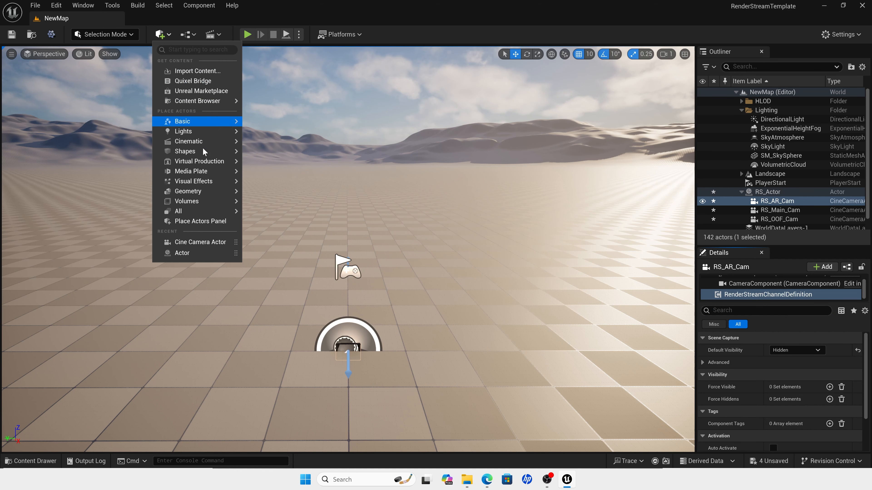
mouse_move(197, 151)
left_click(268, 156)
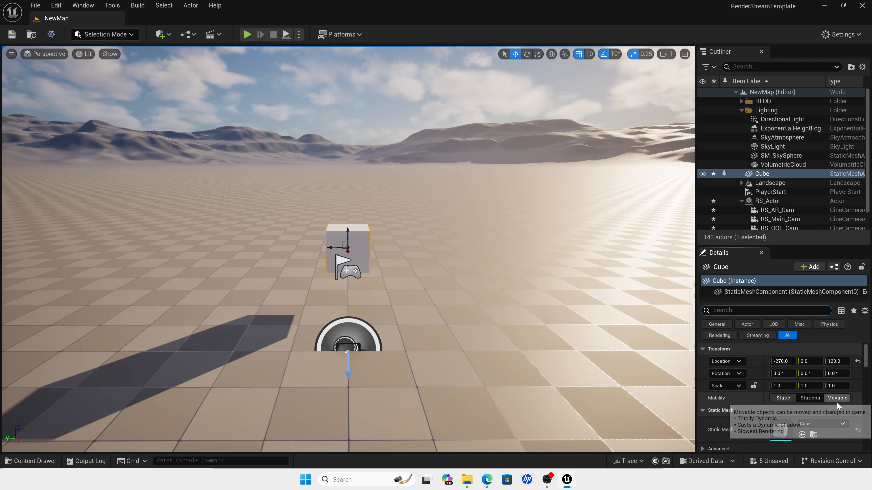
left_click(845, 400)
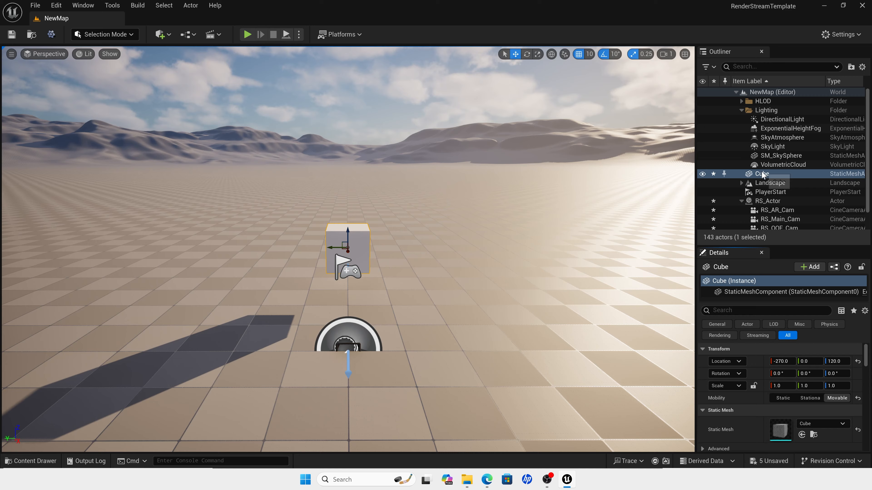
left_click_drag(763, 175, 760, 198)
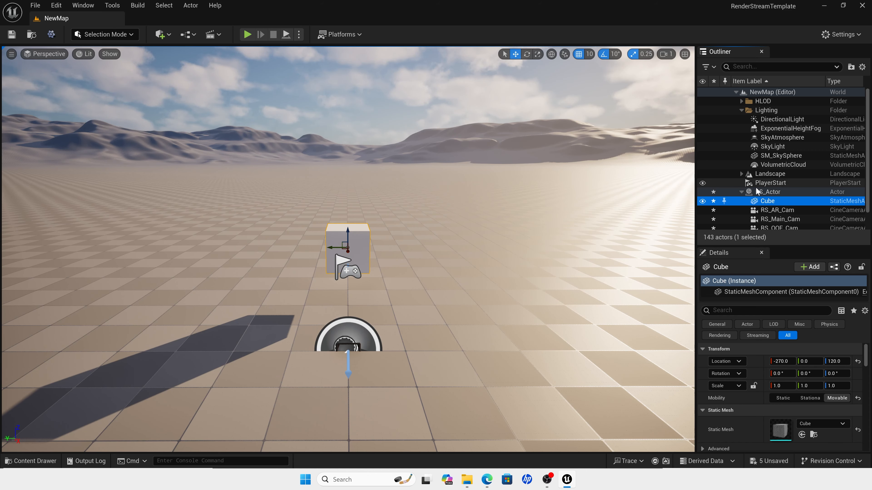
Step: Add the cube to the Force Visible set of RS_AR_Cam's channel definition, and save all unsaved files
left_click(759, 209)
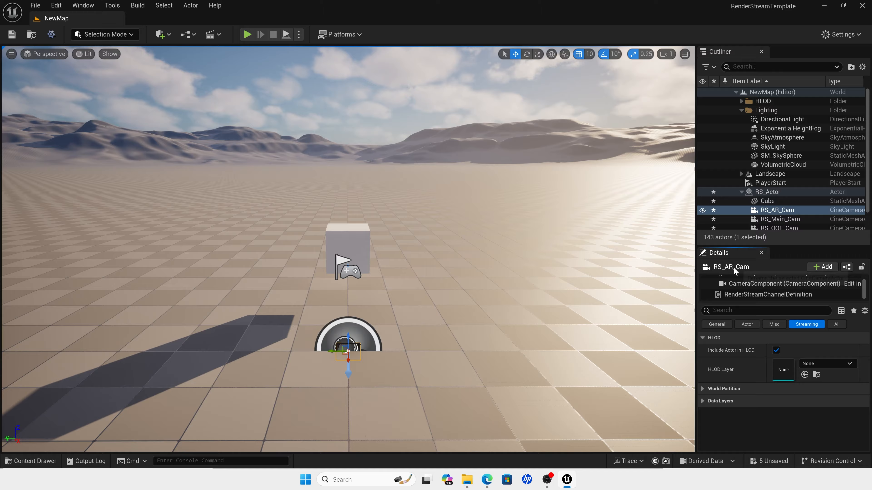
left_click(758, 295)
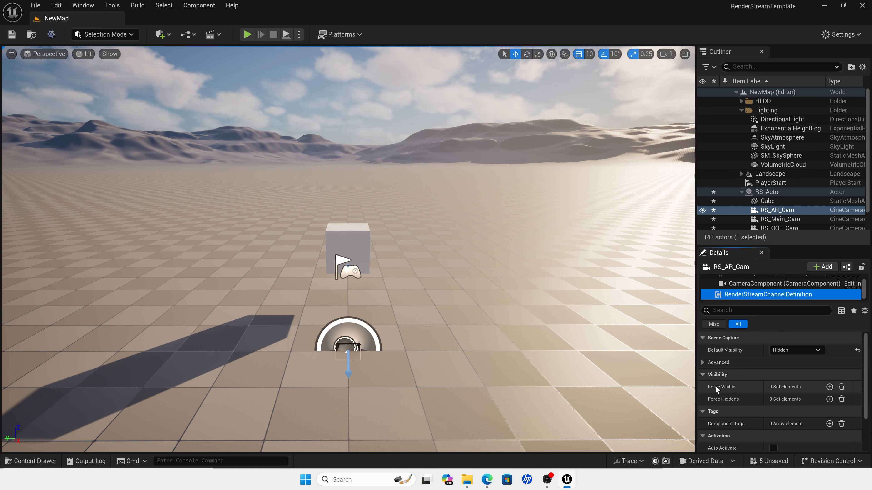
left_click(830, 387)
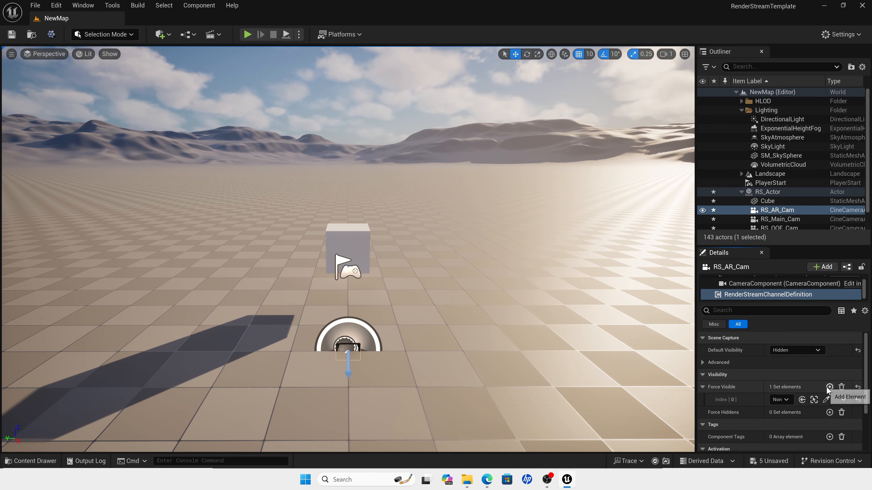
left_click(826, 400)
left_click(351, 235)
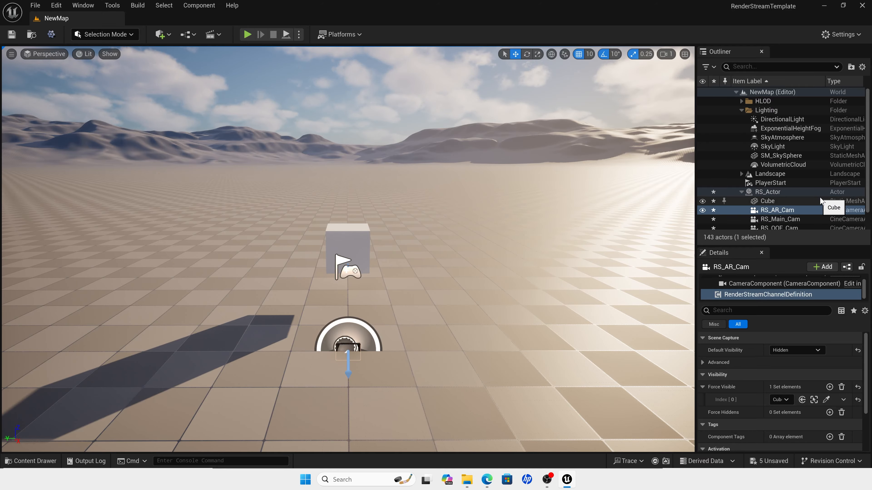
left_click(35, 6)
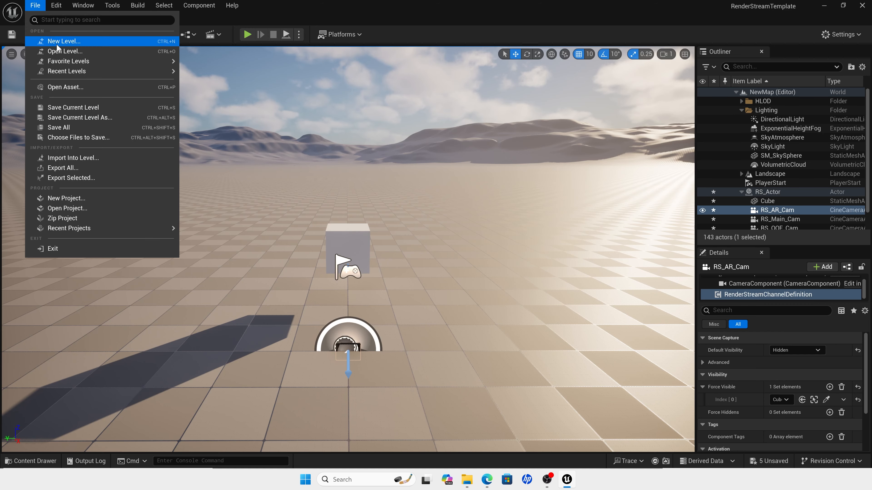
left_click(68, 127)
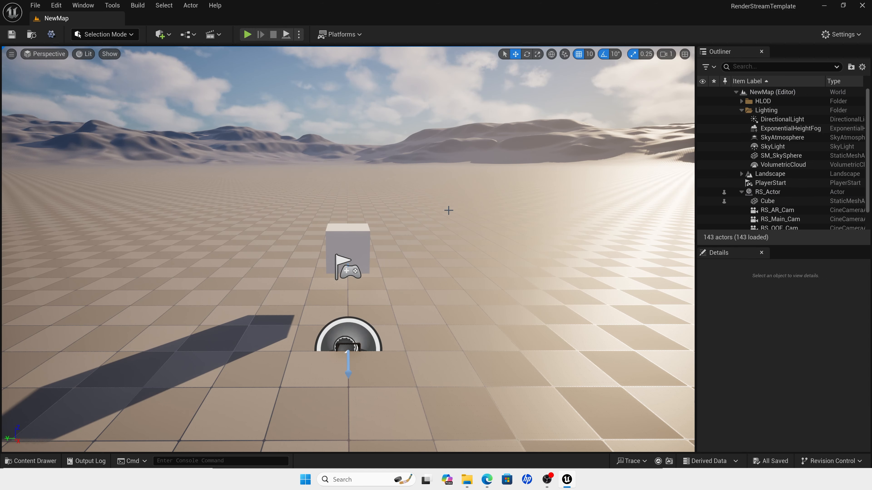